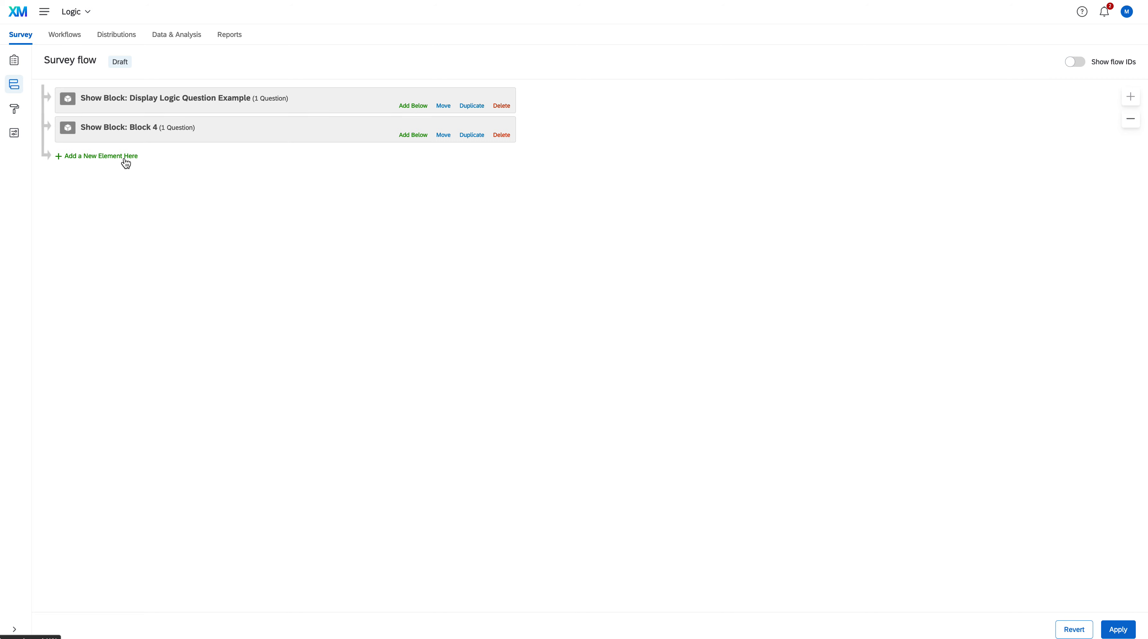
Add two branch elements to the survey flow and place both between the Display Logic Question Example block and Block 4
{"action": "left_click", "coordinate": [126, 162]}
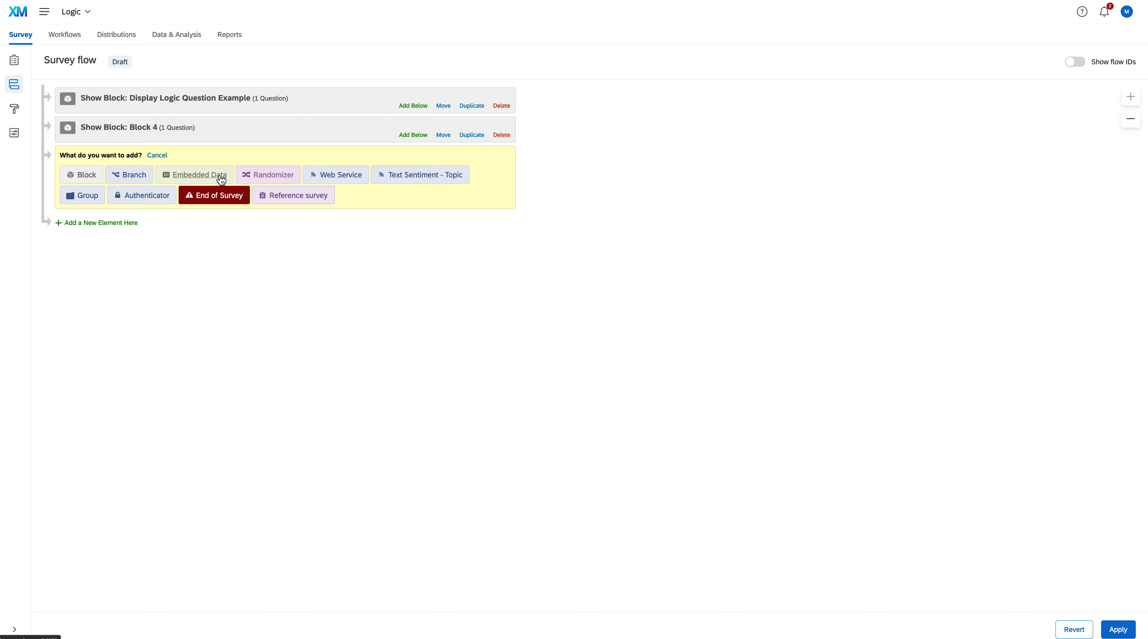
{"action": "left_click", "coordinate": [141, 174]}
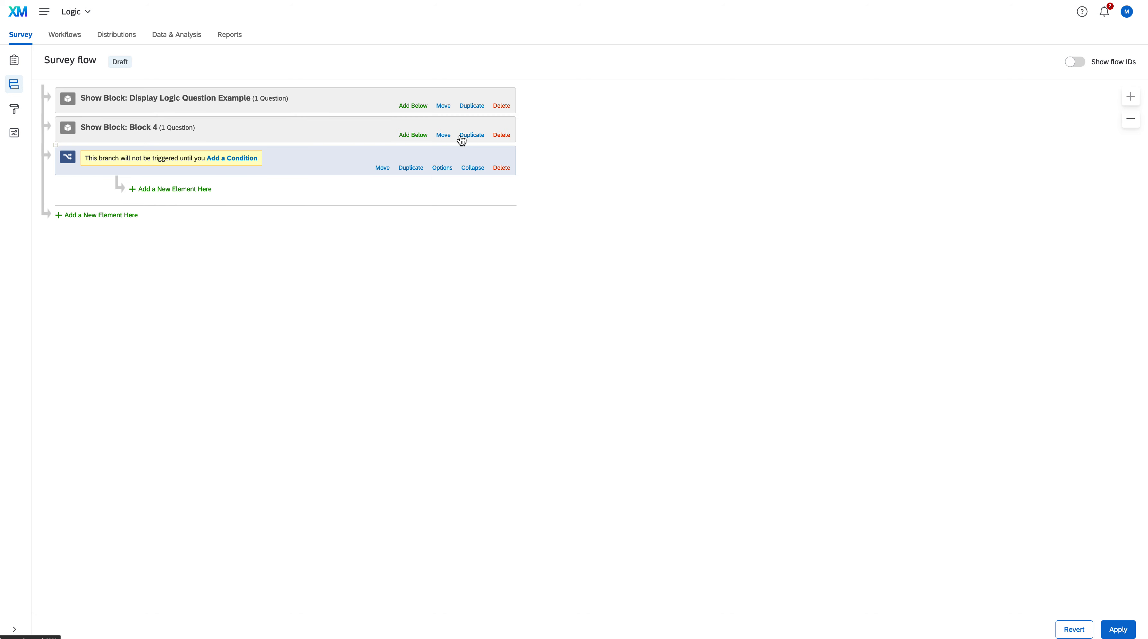
{"action": "left_click_drag", "start_coordinate": [383, 166], "coordinate": [370, 115]}
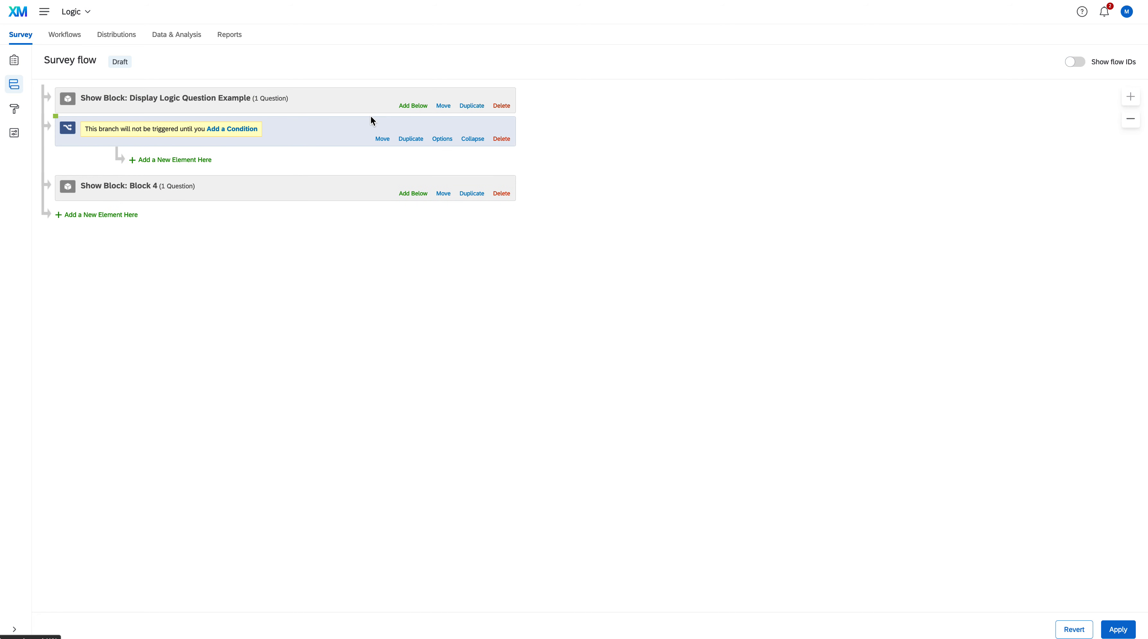
{"action": "left_click", "coordinate": [105, 216]}
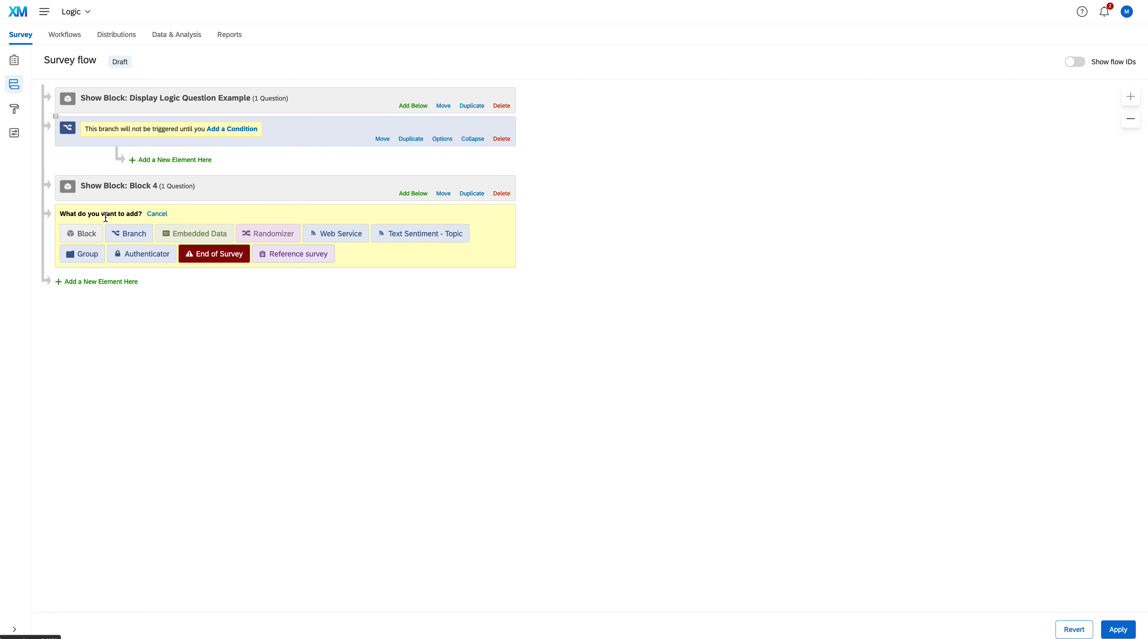
{"action": "left_click", "coordinate": [125, 236]}
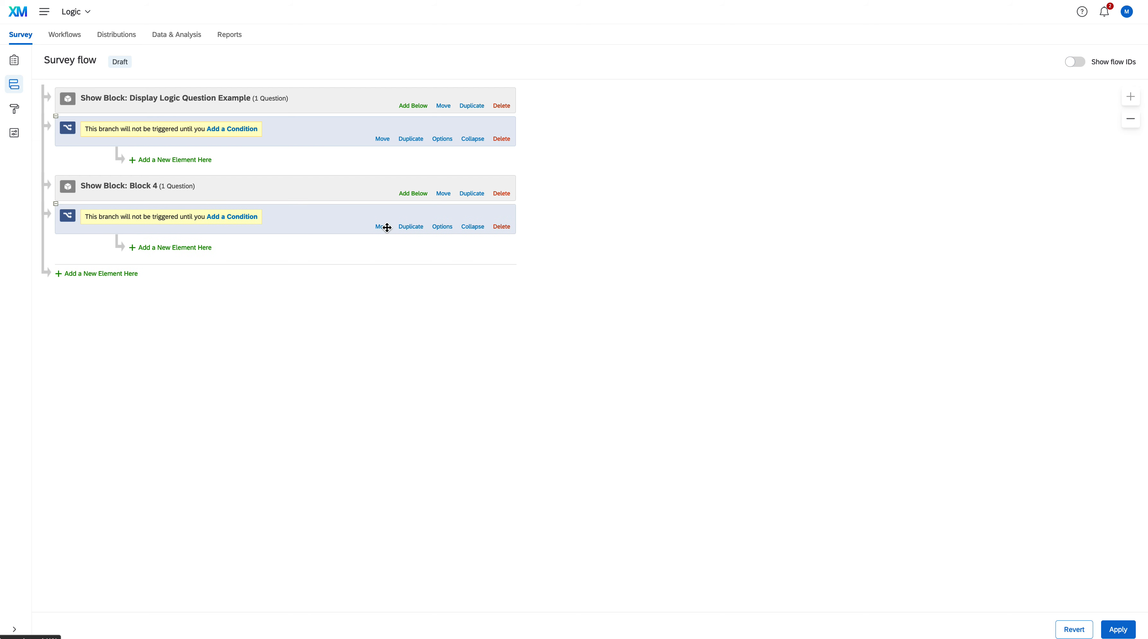
{"action": "left_click_drag", "start_coordinate": [385, 229], "coordinate": [364, 175]}
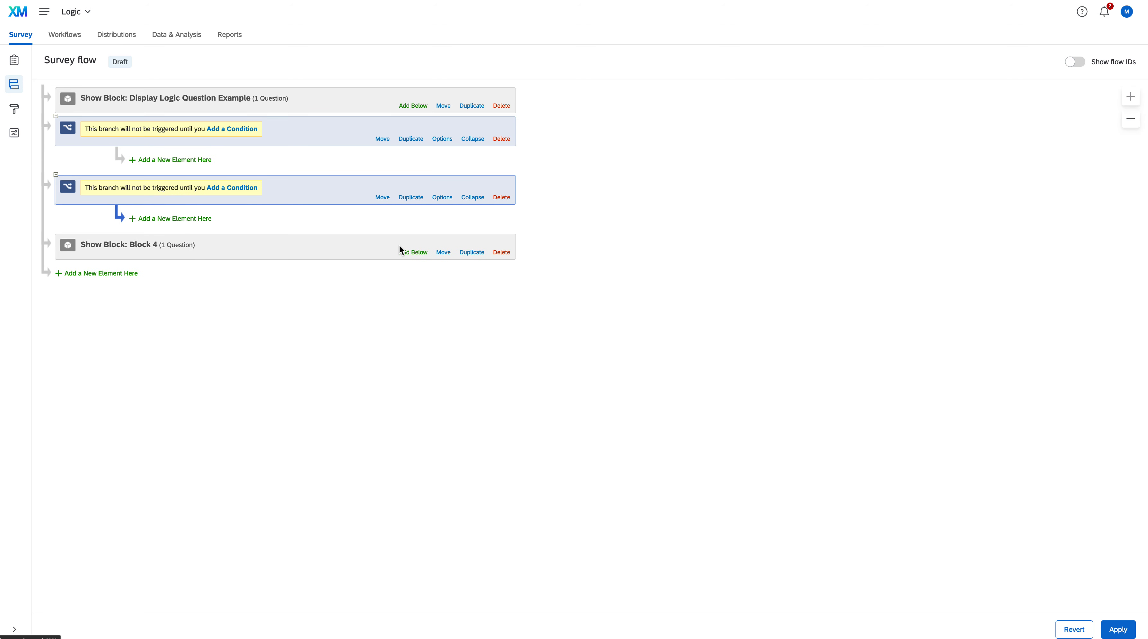
Set the first branch's condition to question QID1 on the immigration process with N/A US Citizen (Born or Granted) selected
{"action": "left_click", "coordinate": [246, 126]}
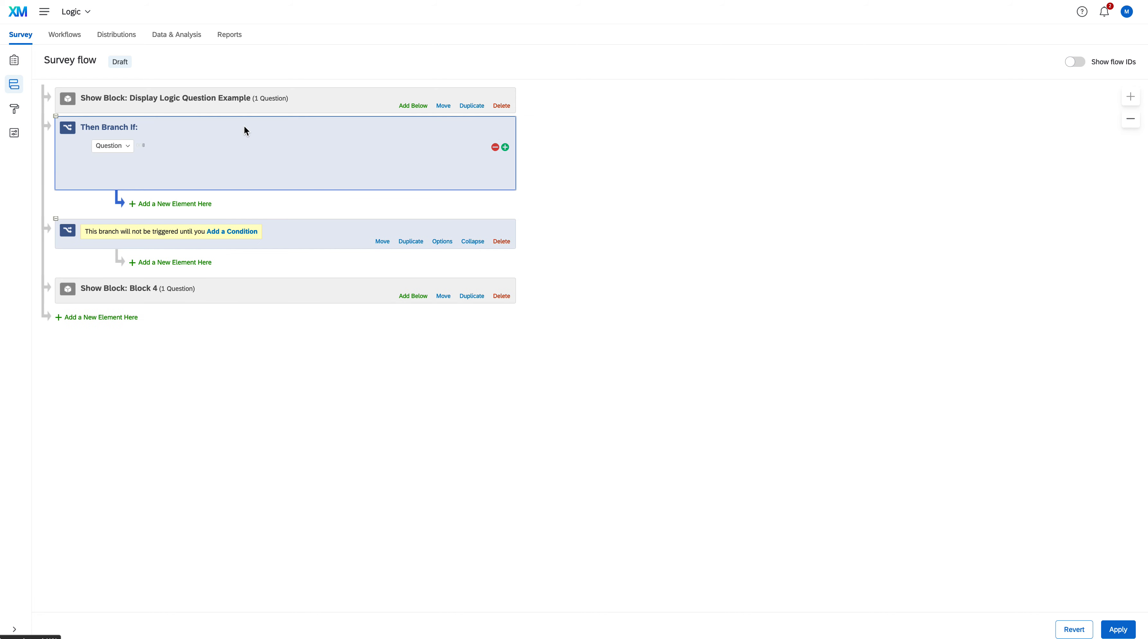
{"action": "left_click", "coordinate": [127, 152]}
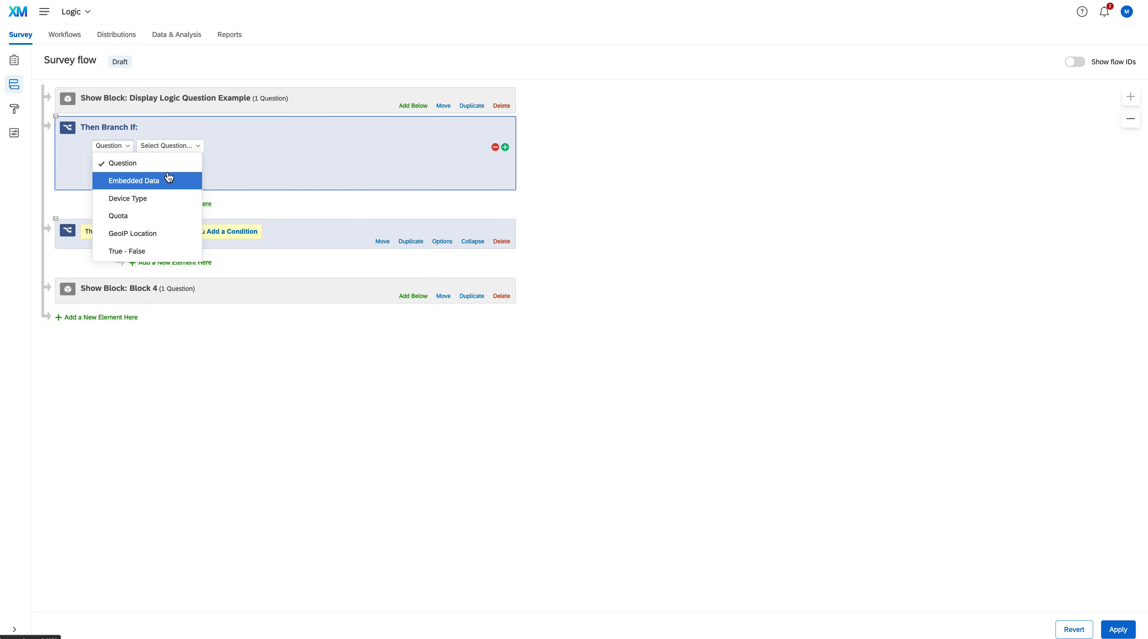
{"action": "left_click", "coordinate": [172, 164]}
{"action": "left_click", "coordinate": [194, 147]}
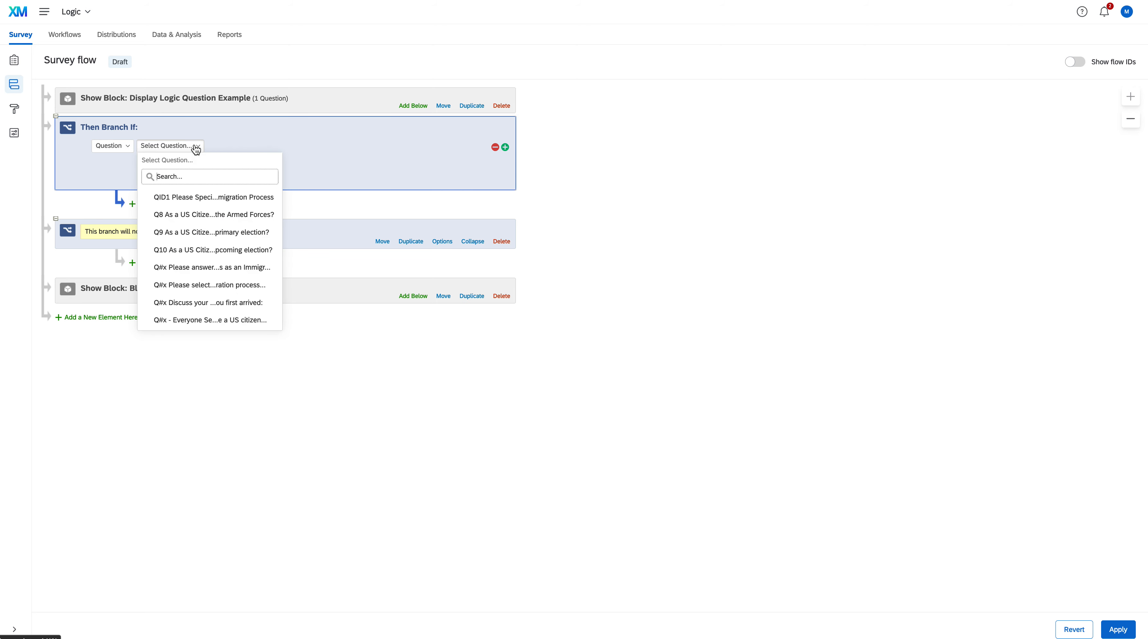
{"action": "left_click", "coordinate": [197, 197]}
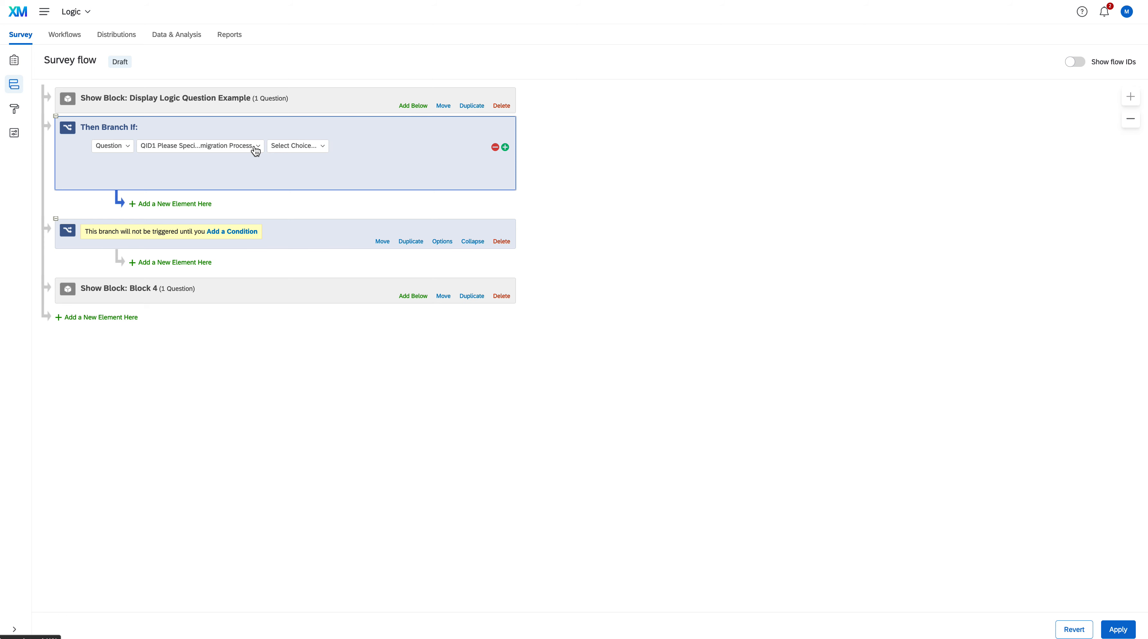
{"action": "left_click", "coordinate": [320, 149]}
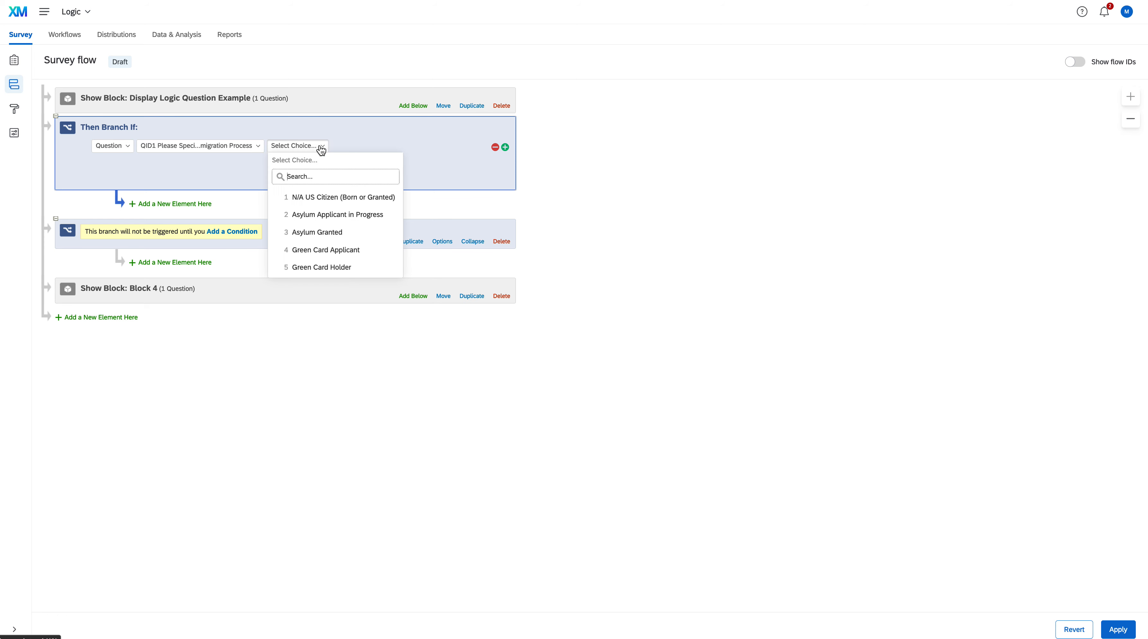
{"action": "left_click", "coordinate": [349, 197]}
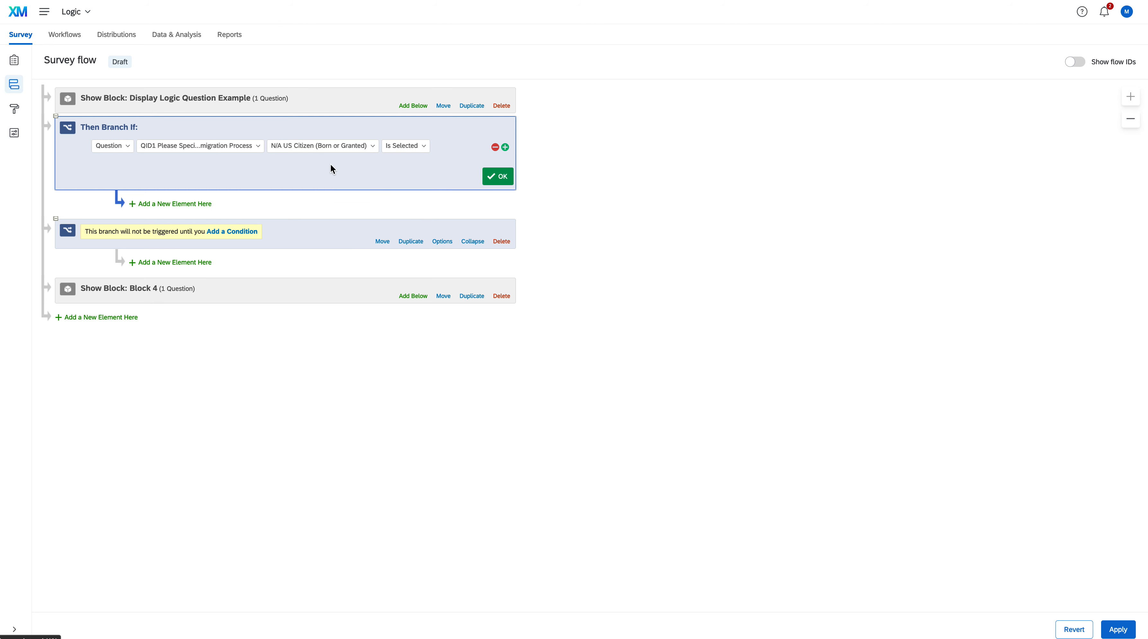
Add an embedded data element to the survey flow and nest it under the first branch
{"action": "left_click", "coordinate": [119, 317]}
{"action": "left_click", "coordinate": [181, 306]}
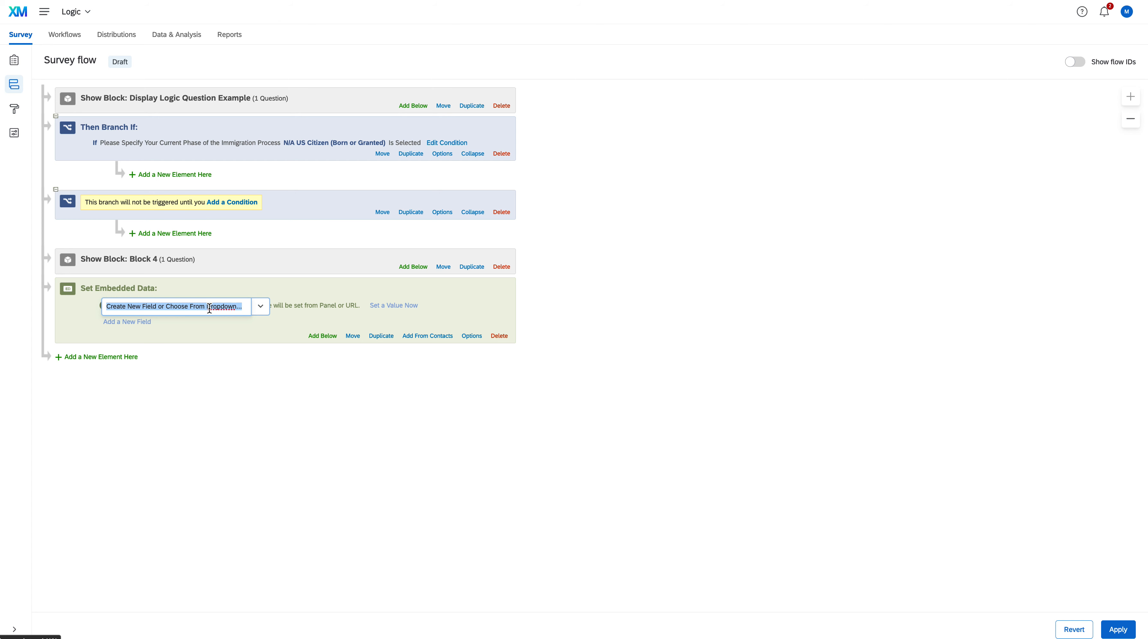
{"action": "left_click", "coordinate": [352, 337]}
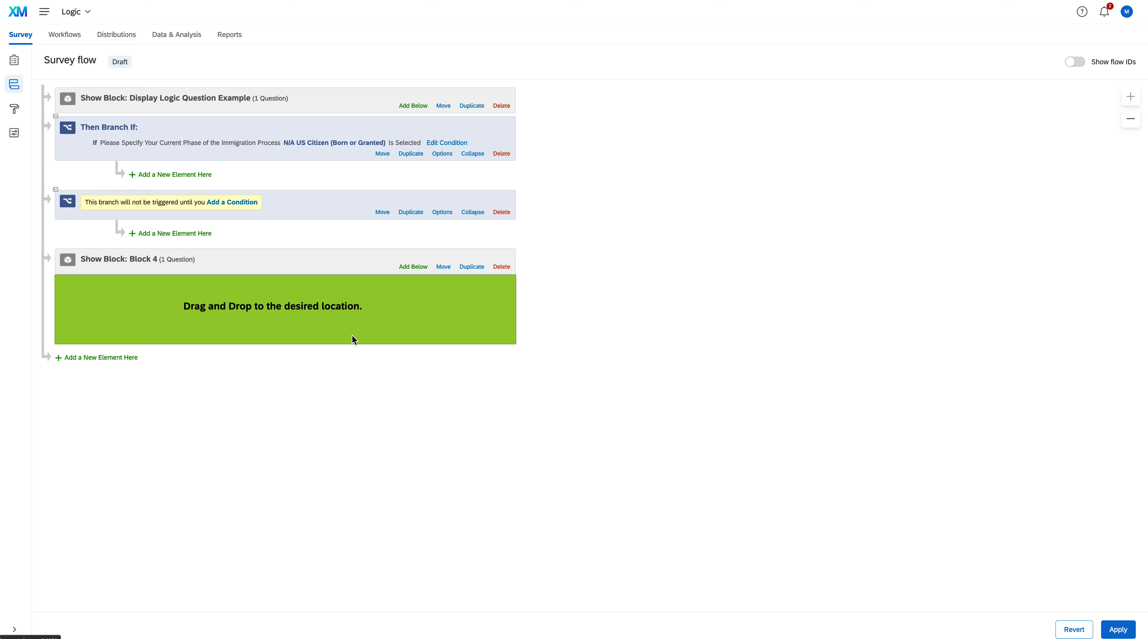
{"action": "left_click_drag", "start_coordinate": [350, 289], "coordinate": [364, 161]}
{"action": "left_click_drag", "start_coordinate": [353, 335], "coordinate": [220, 170]}
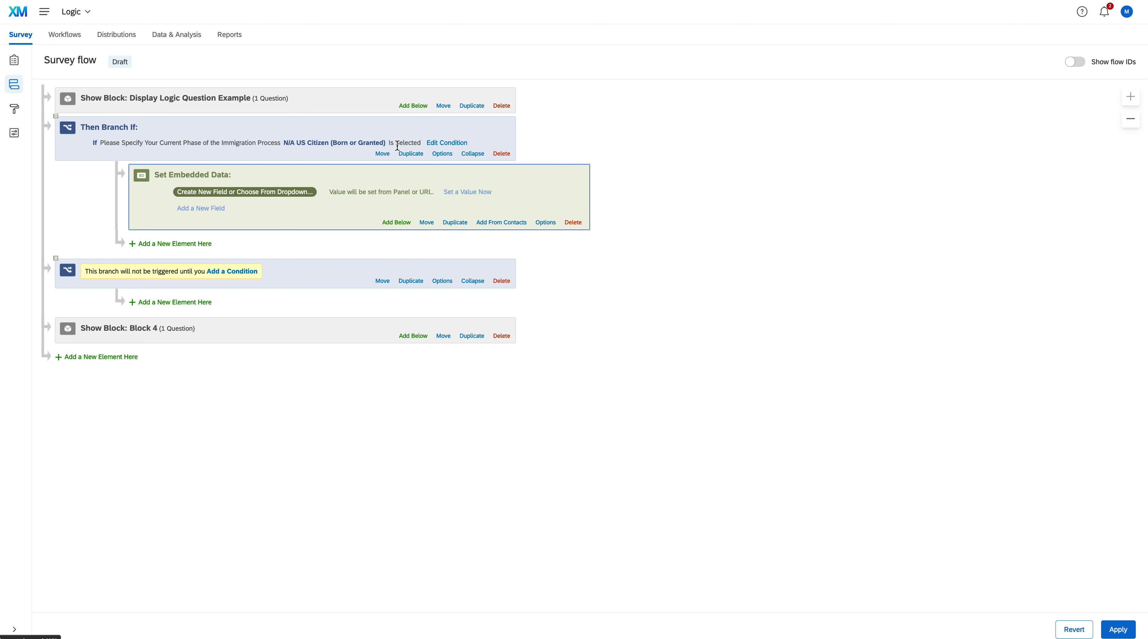
Examine the available sources for the embedded data field, including the survey metadata and existing embedded data
{"action": "left_click", "coordinate": [269, 193]}
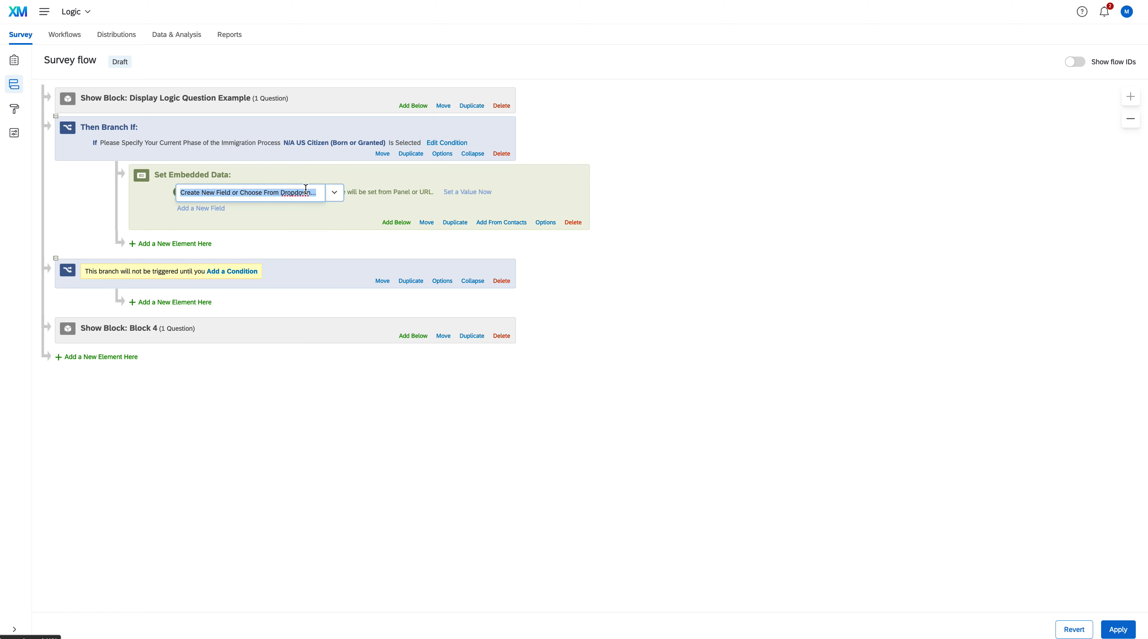
{"action": "left_click", "coordinate": [335, 195]}
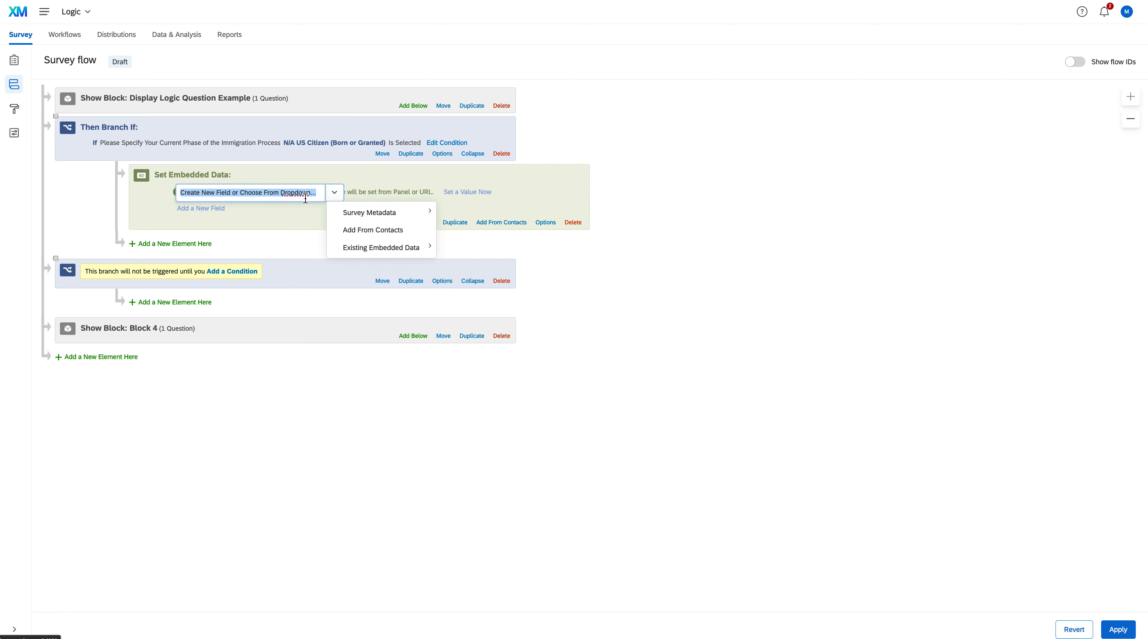
{"action": "mouse_move", "coordinate": [362, 218]}
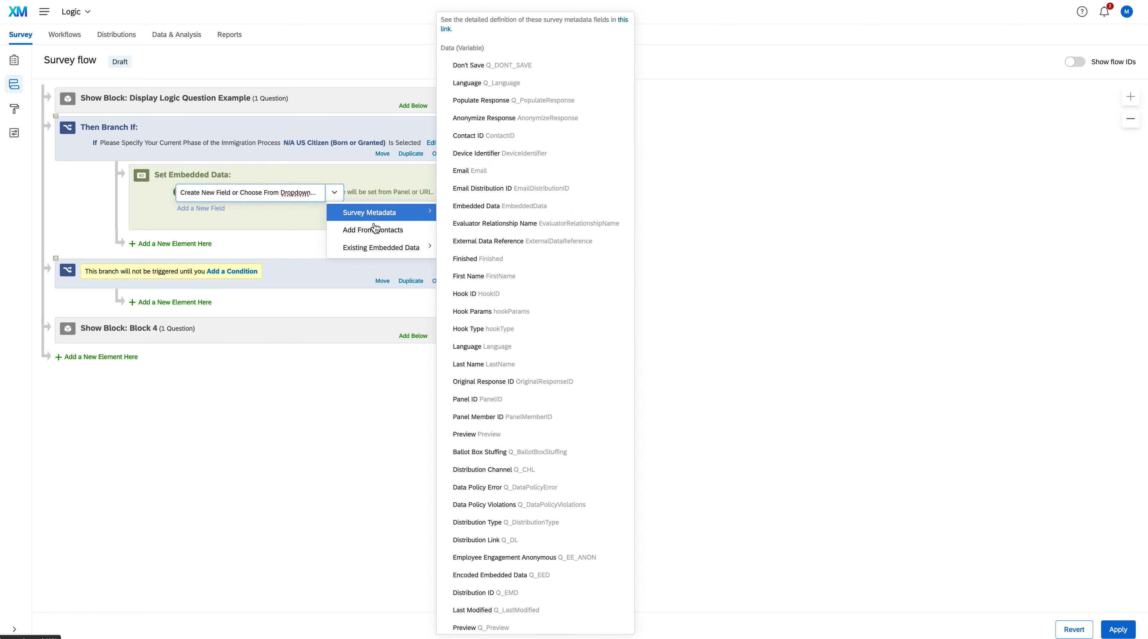
{"action": "mouse_move", "coordinate": [383, 244]}
{"action": "scroll", "coordinate": [459, 222], "scroll_direction": "down", "scroll_amount": 6}
{"action": "scroll", "coordinate": [458, 222], "scroll_direction": "down", "scroll_amount": 5}
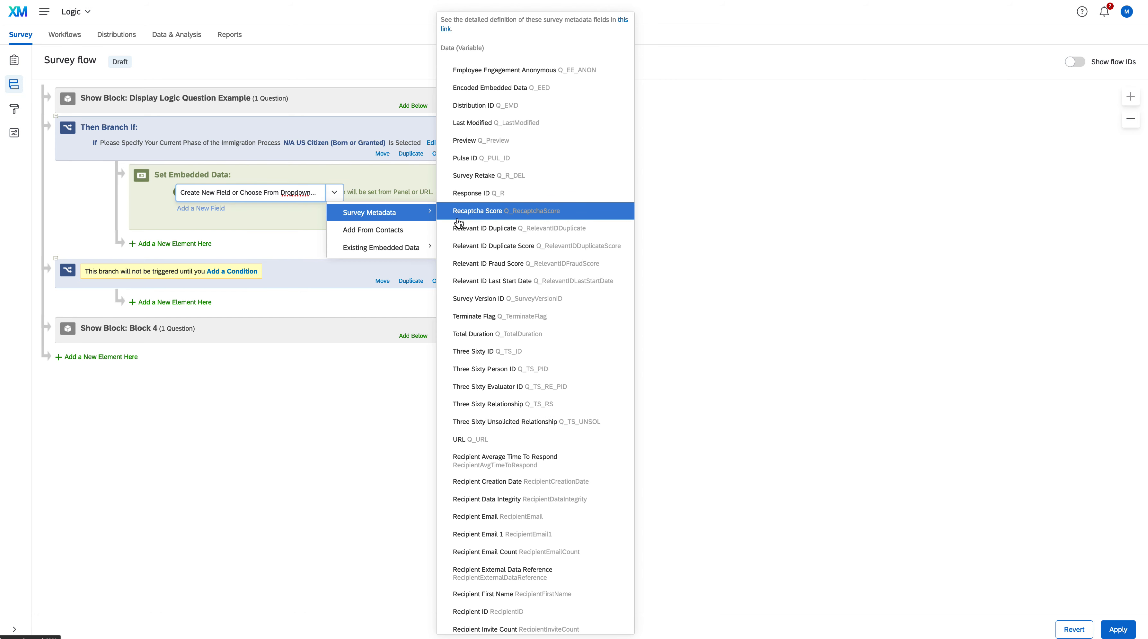
{"action": "scroll", "coordinate": [458, 222], "scroll_direction": "down", "scroll_amount": 10}
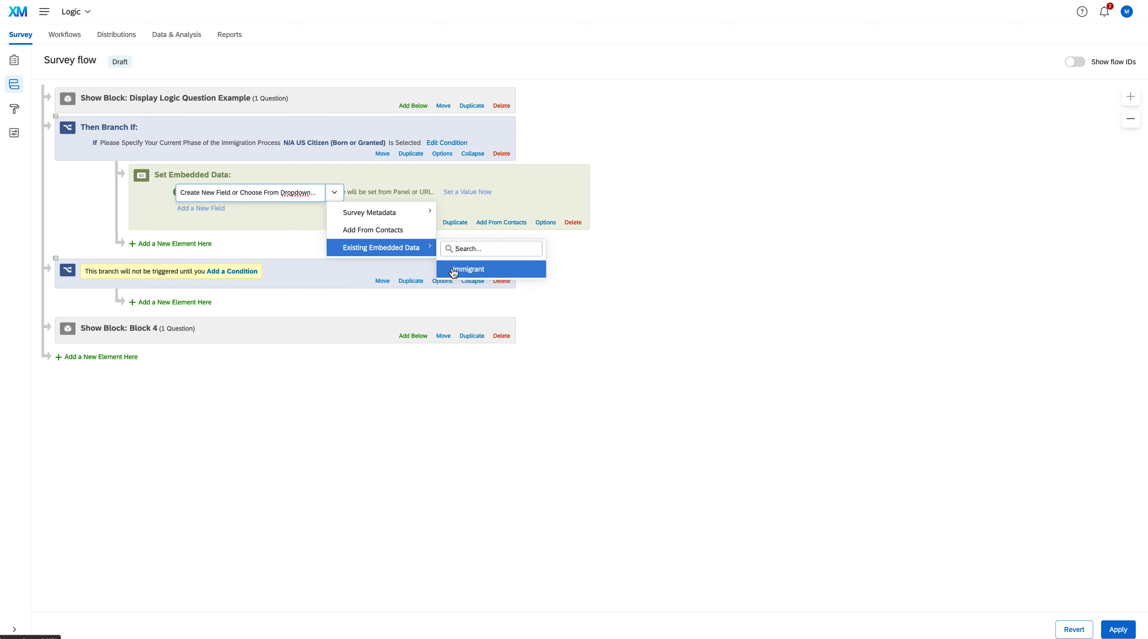
{"action": "left_click", "coordinate": [295, 211]}
Name the new embedded data field under the first branch UsCitizen
{"action": "left_click", "coordinate": [292, 192]}
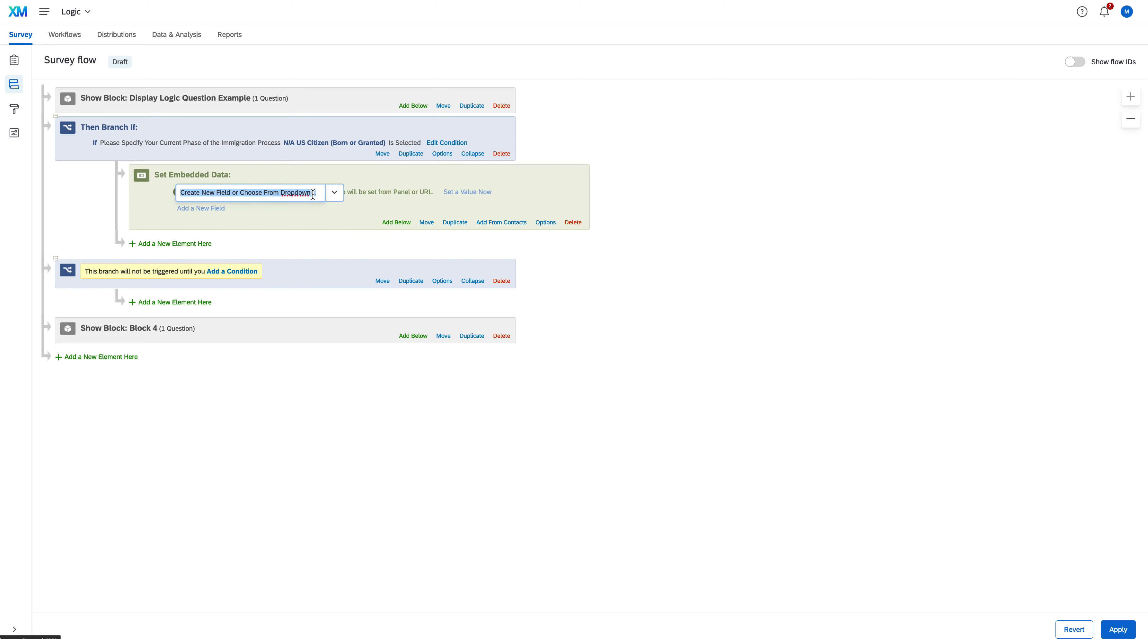
{"action": "type", "text": "I"}
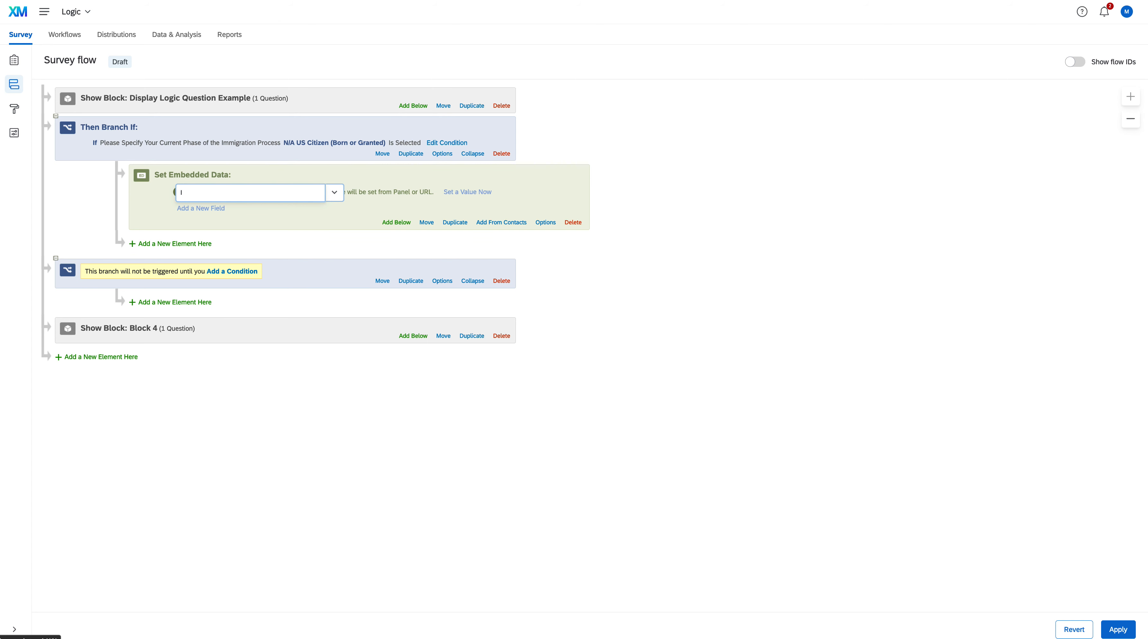
{"action": "key", "text": "BackSpace"}
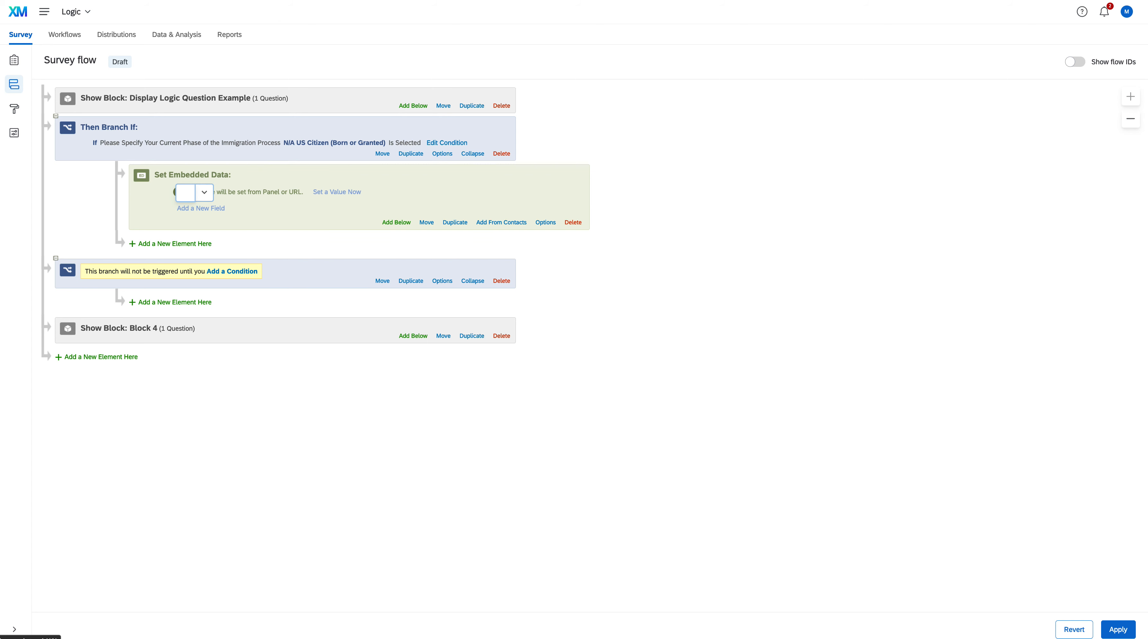
{"action": "type", "text": "UScit"}
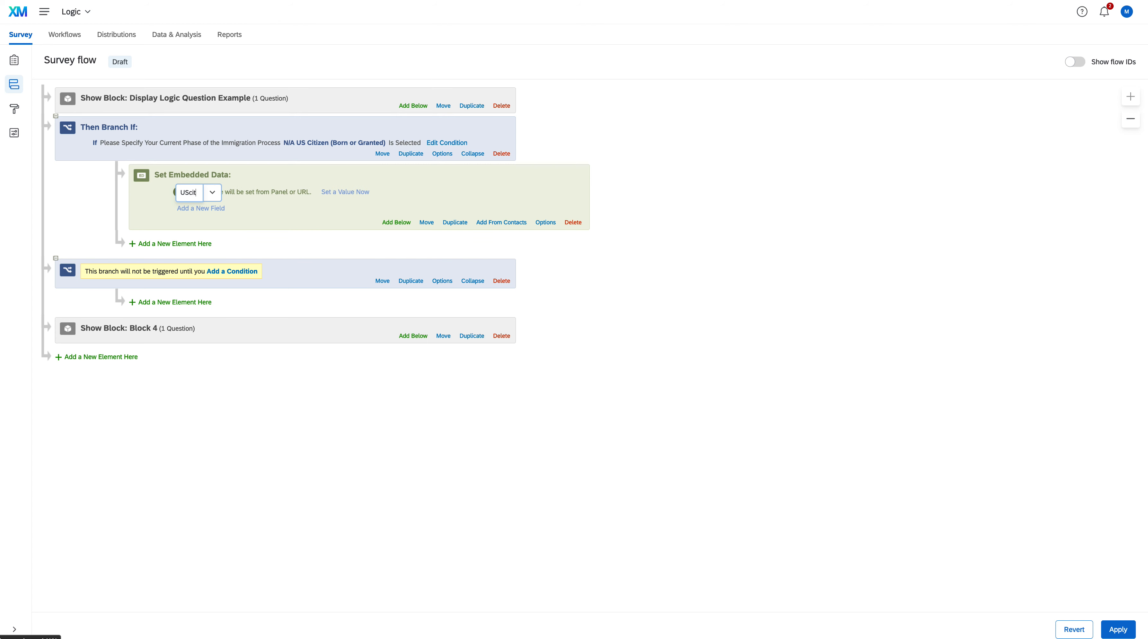
{"action": "key", "text": "BackSpace"}
{"action": "key", "text": "BackSpace"}
{"action": "type", "text": "sCitizen"}
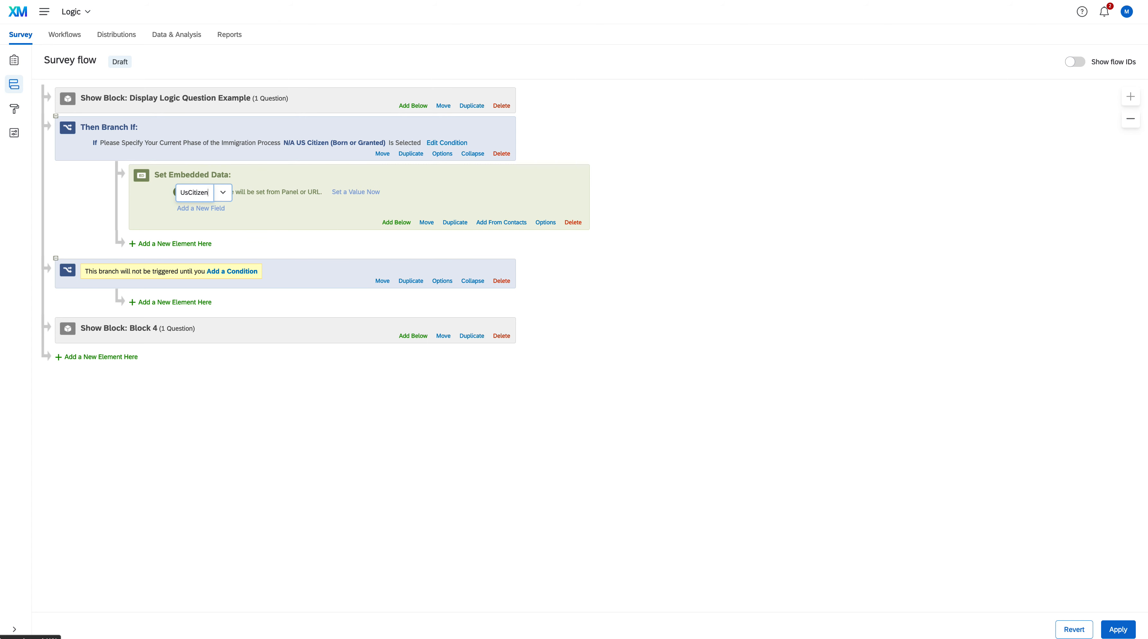
{"action": "left_click", "coordinate": [291, 218]}
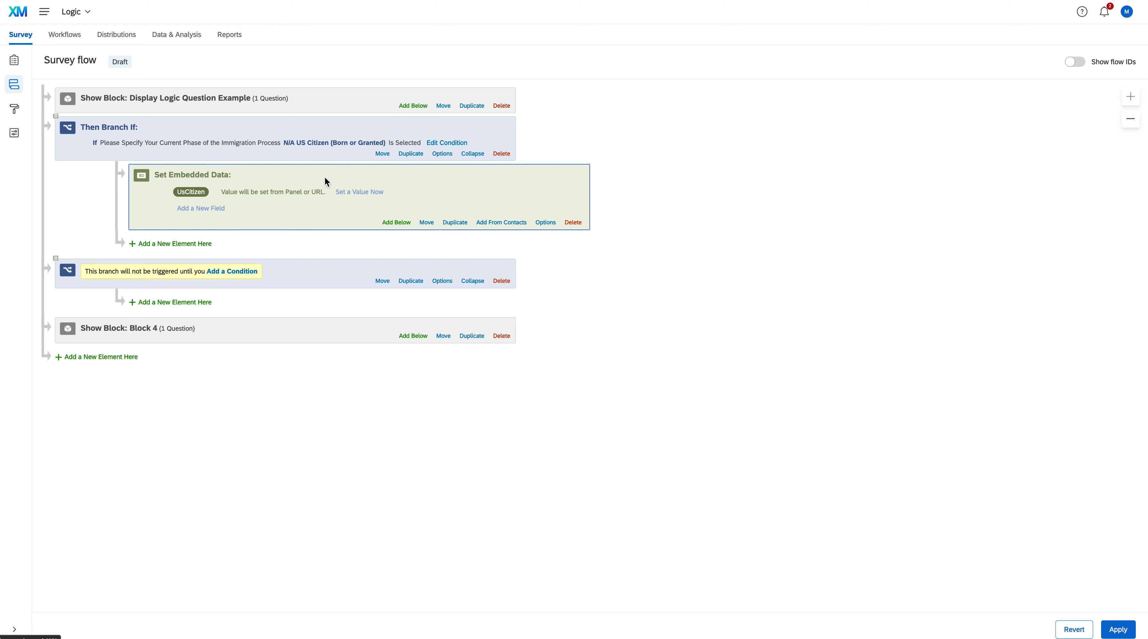
Give the UsCitizen embedded data field a custom value of 0
{"action": "left_click", "coordinate": [350, 190]}
{"action": "left_click", "coordinate": [291, 194]}
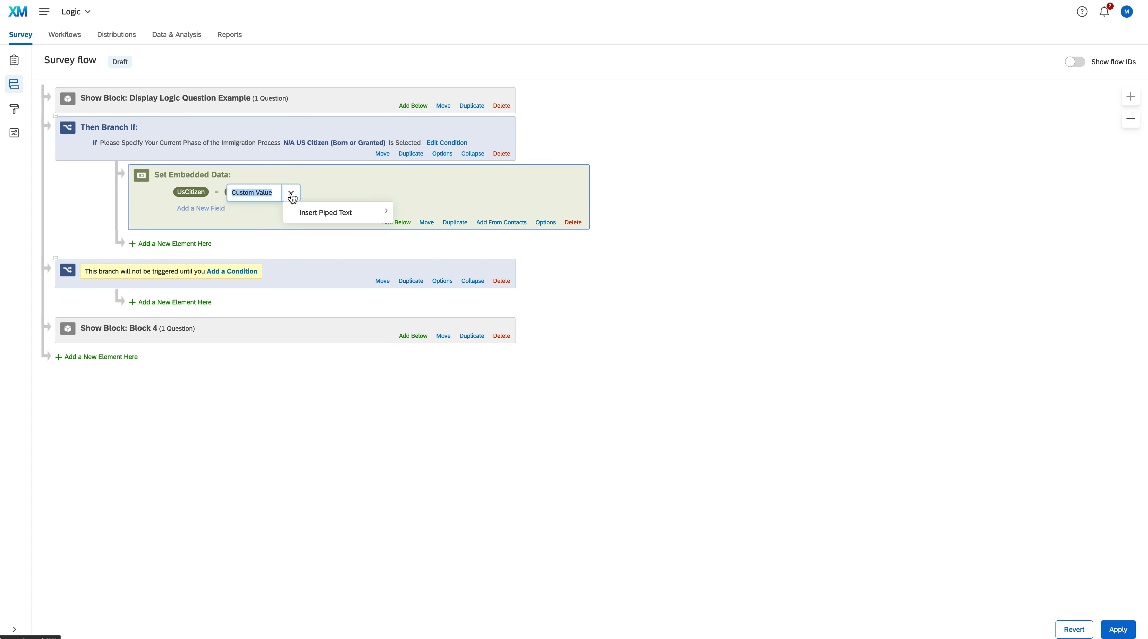
{"action": "left_click", "coordinate": [269, 193]}
{"action": "double_click", "coordinate": [271, 193]}
{"action": "left_click_drag", "start_coordinate": [272, 197], "coordinate": [225, 194]}
{"action": "type", "text": "0"}
{"action": "left_click", "coordinate": [346, 198]}
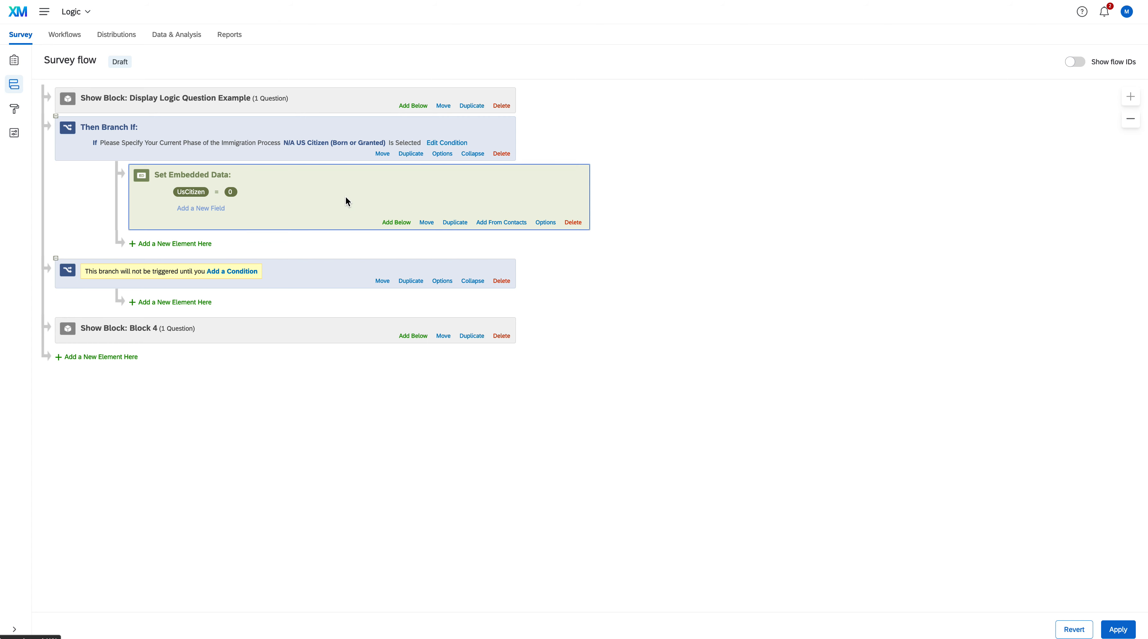
Change the value of the UsCitizen embedded data field to 1
{"action": "left_click", "coordinate": [230, 192]}
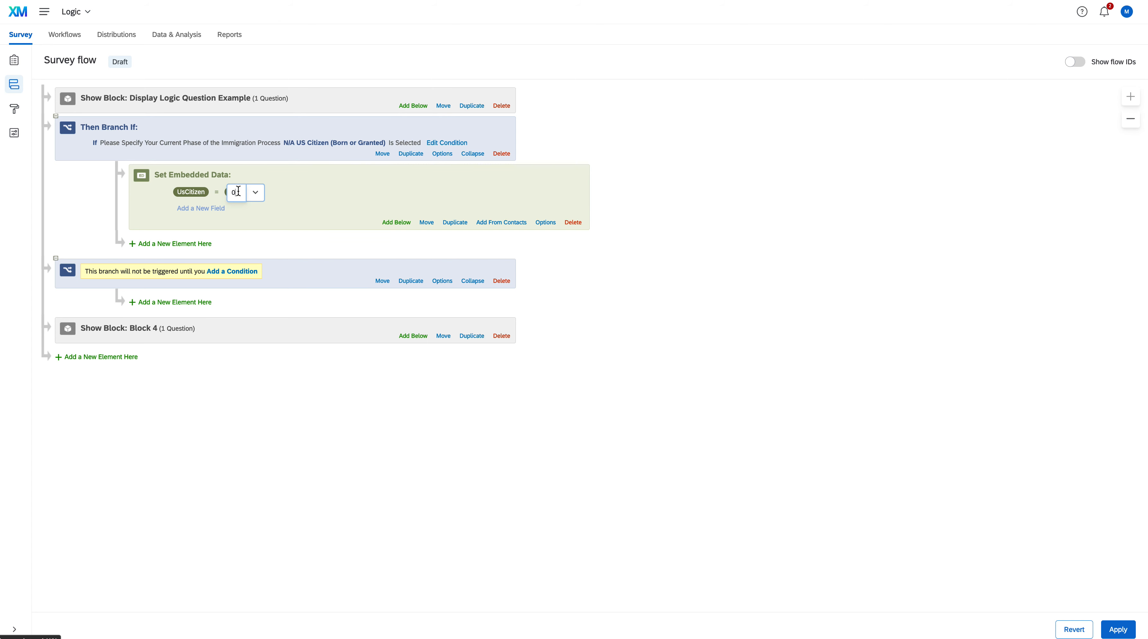
{"action": "key", "text": "BackSpace"}
{"action": "left_click", "coordinate": [311, 194]}
{"action": "left_click", "coordinate": [102, 357]}
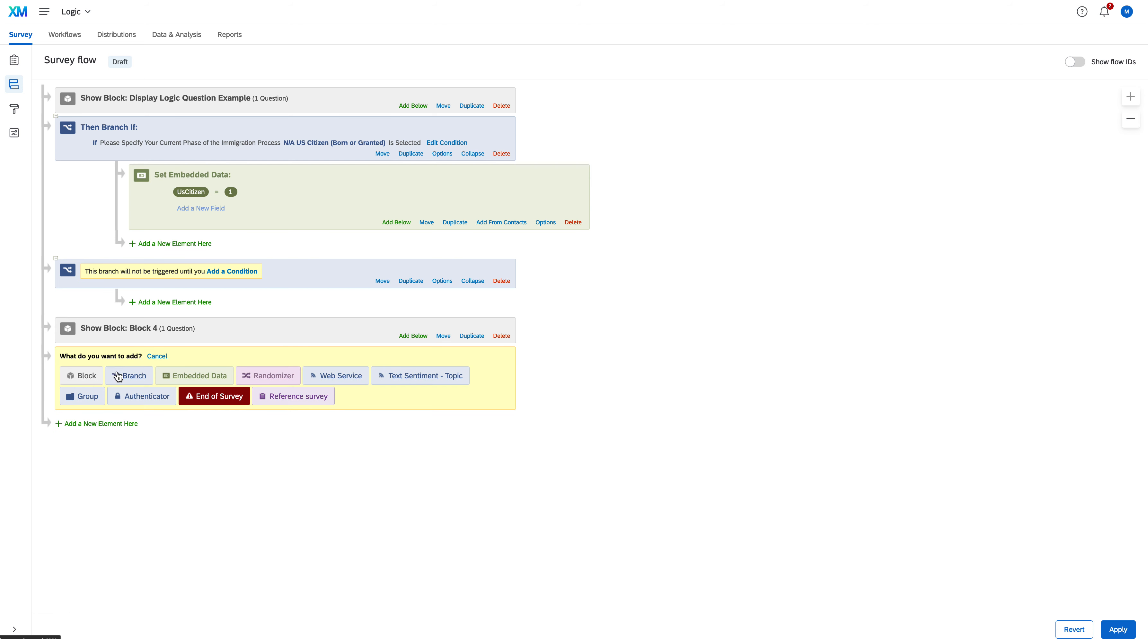
{"action": "left_click", "coordinate": [128, 375]}
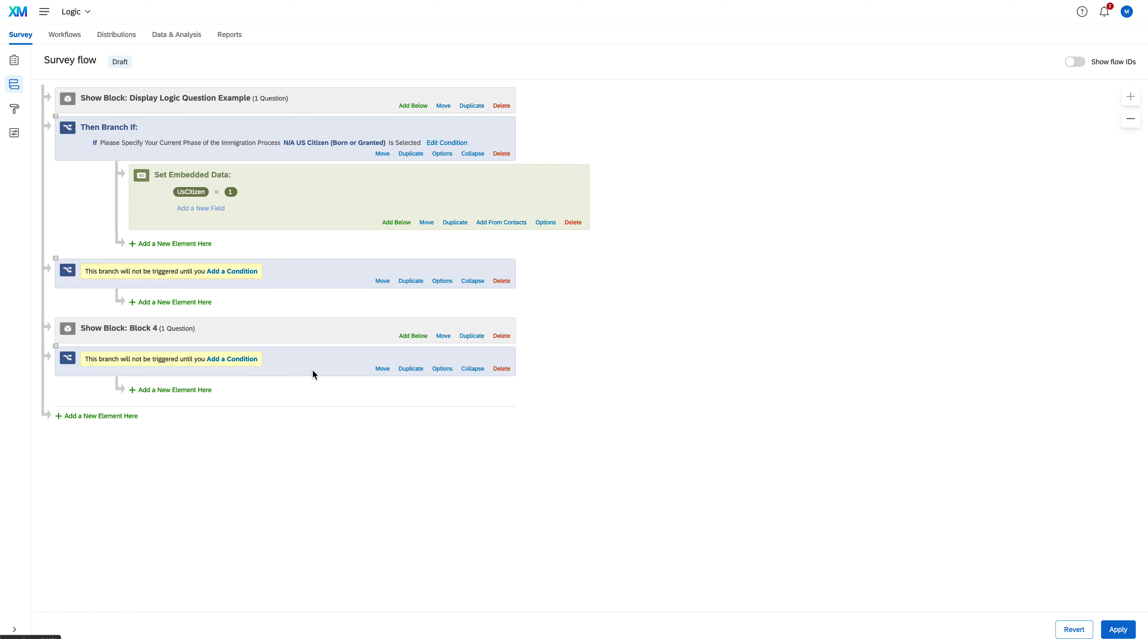
{"action": "left_click", "coordinate": [502, 368]}
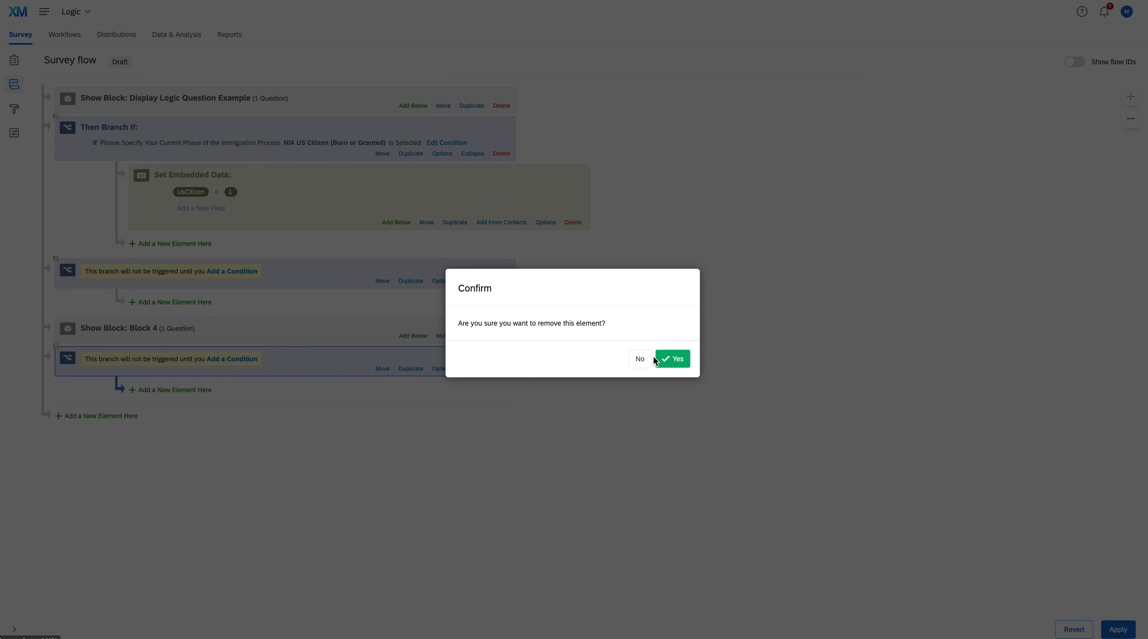
{"action": "left_click", "coordinate": [673, 359]}
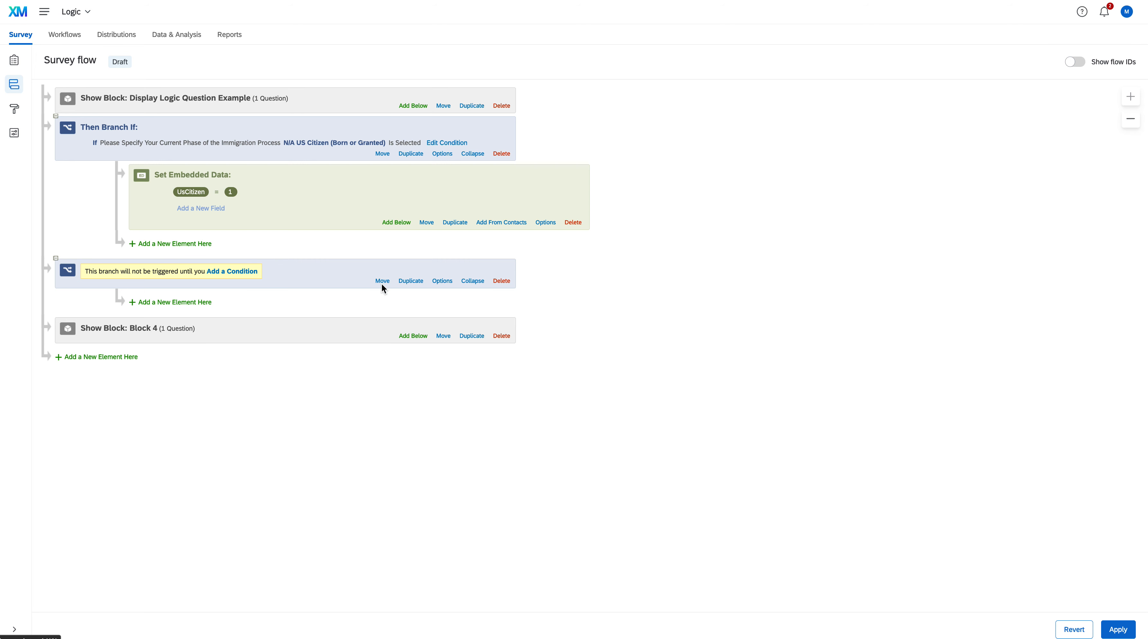
Set the second branch's condition to the immigration process question (QID1) with N/A US Citizen (Born or Granted) Is Not Selected
{"action": "left_click", "coordinate": [241, 272]}
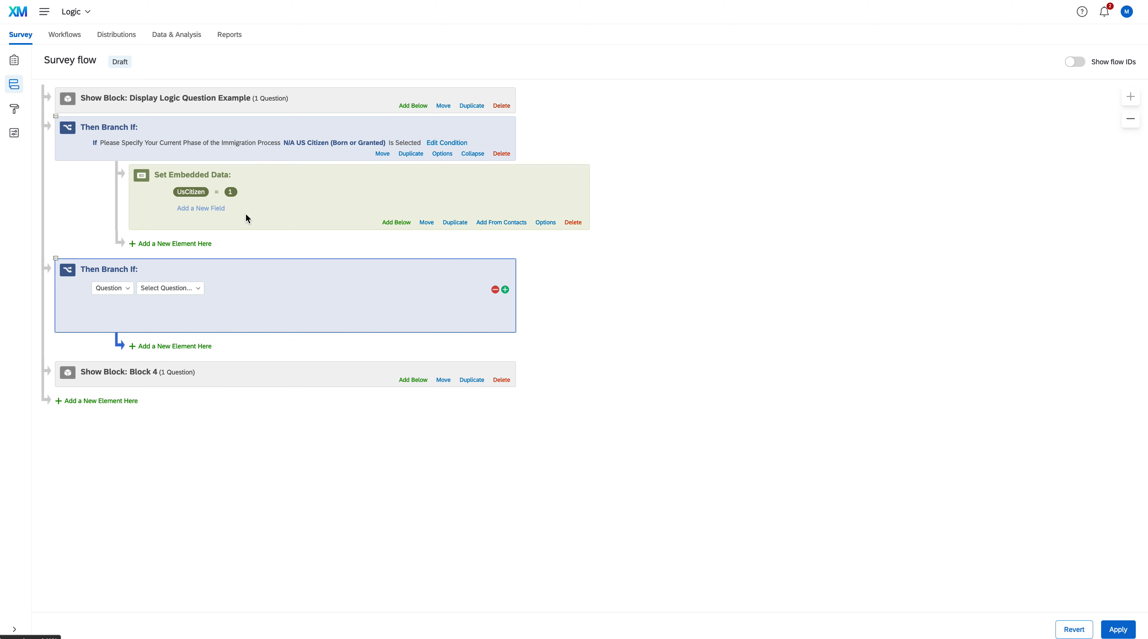
{"action": "left_click", "coordinate": [197, 288]}
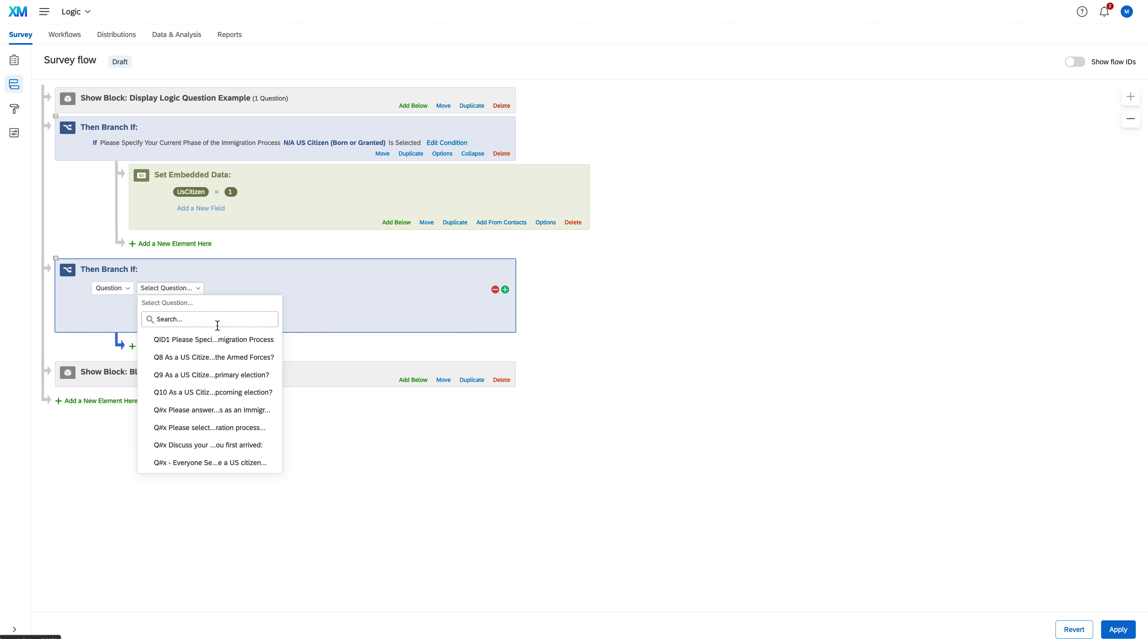
{"action": "left_click", "coordinate": [223, 338]}
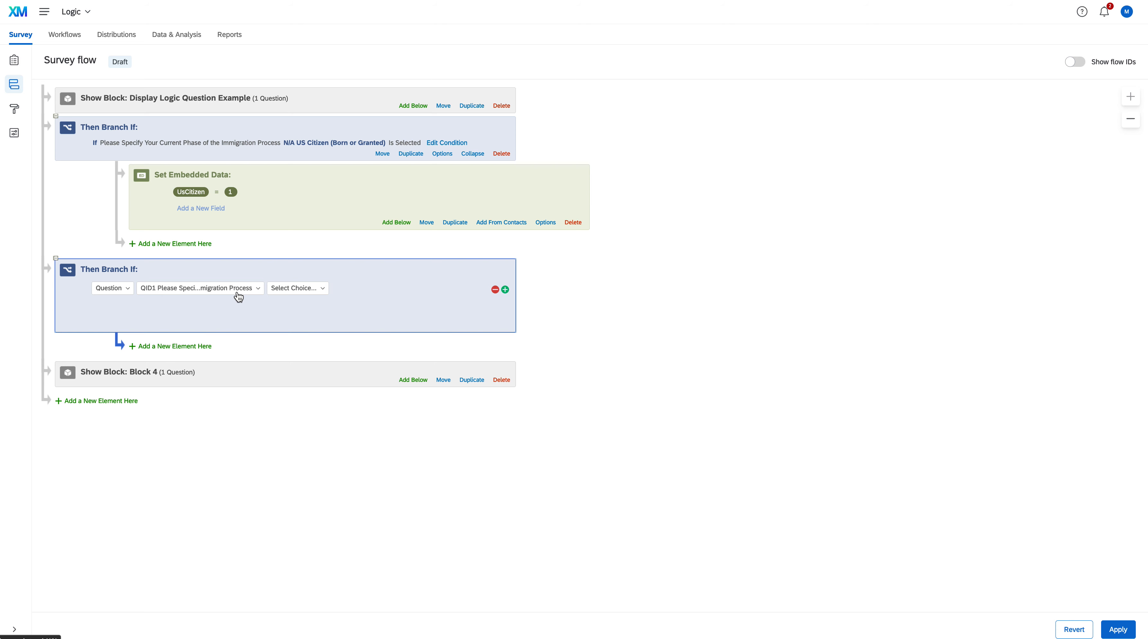
{"action": "left_click", "coordinate": [321, 292]}
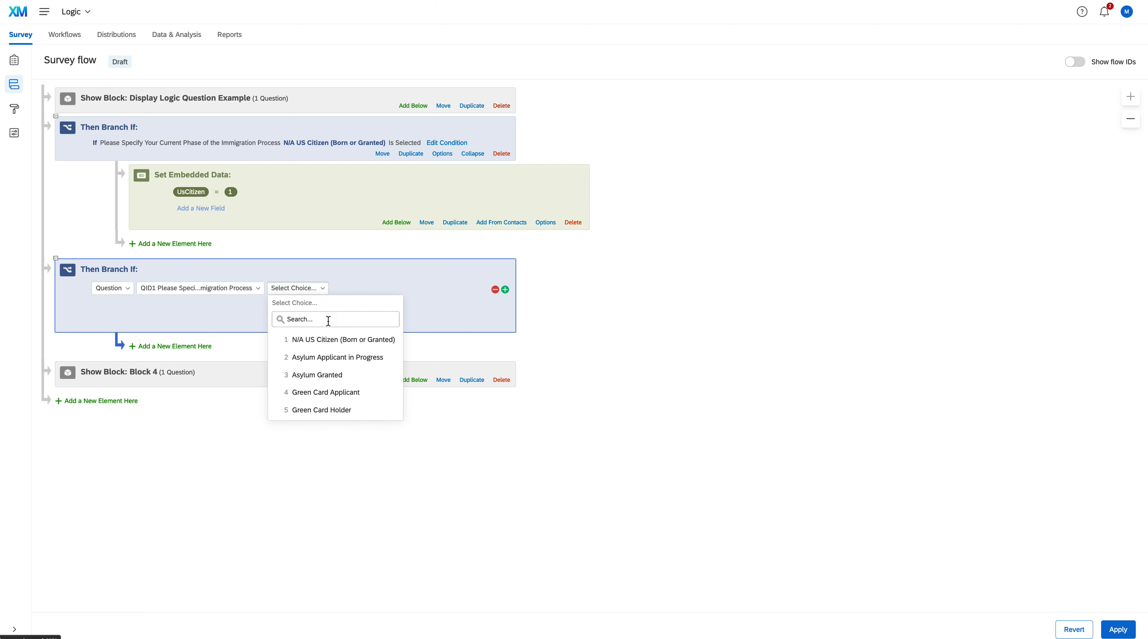
{"action": "left_click", "coordinate": [342, 339]}
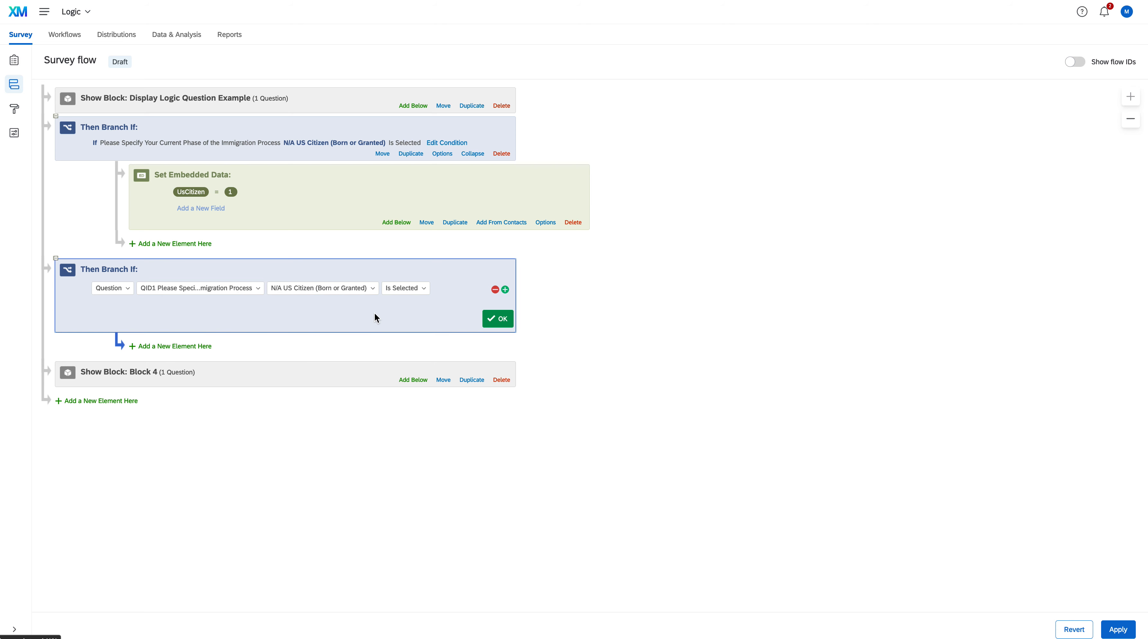
{"action": "left_click", "coordinate": [414, 289]}
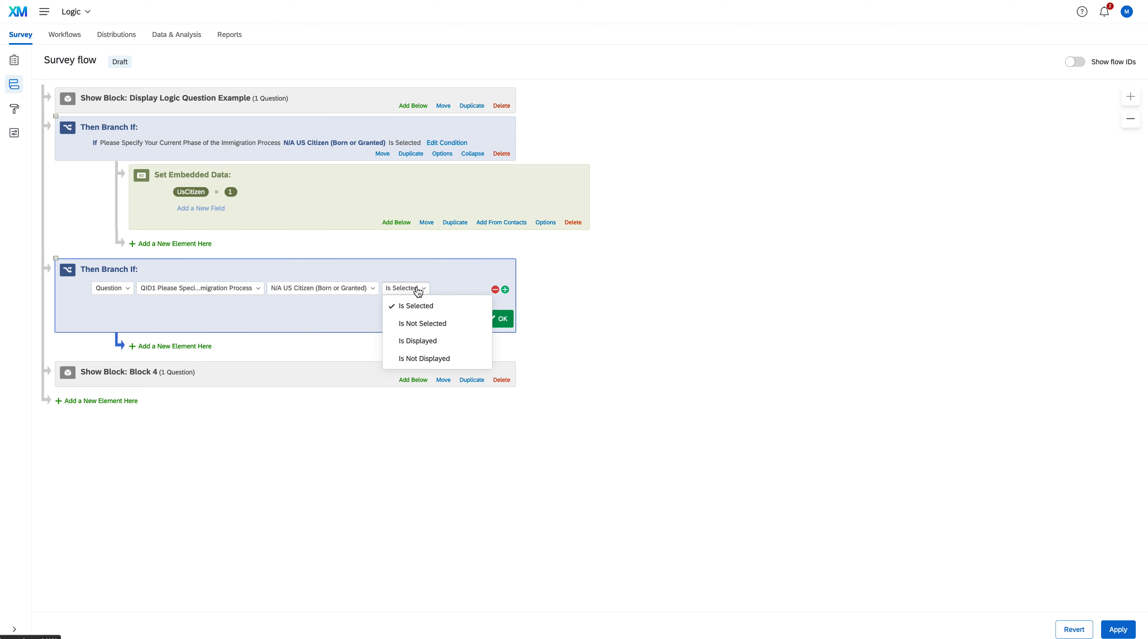
{"action": "left_click", "coordinate": [429, 323]}
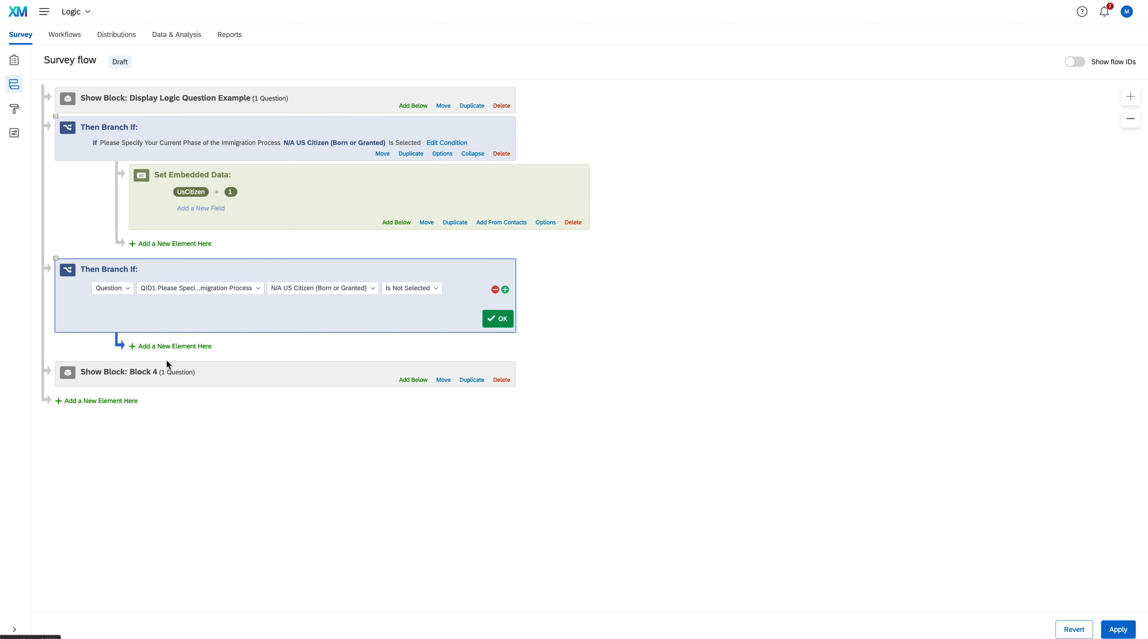
Add an embedded data element under the second branch using the existing UsCitizen field
{"action": "left_click", "coordinate": [180, 348]}
{"action": "left_click", "coordinate": [256, 336]}
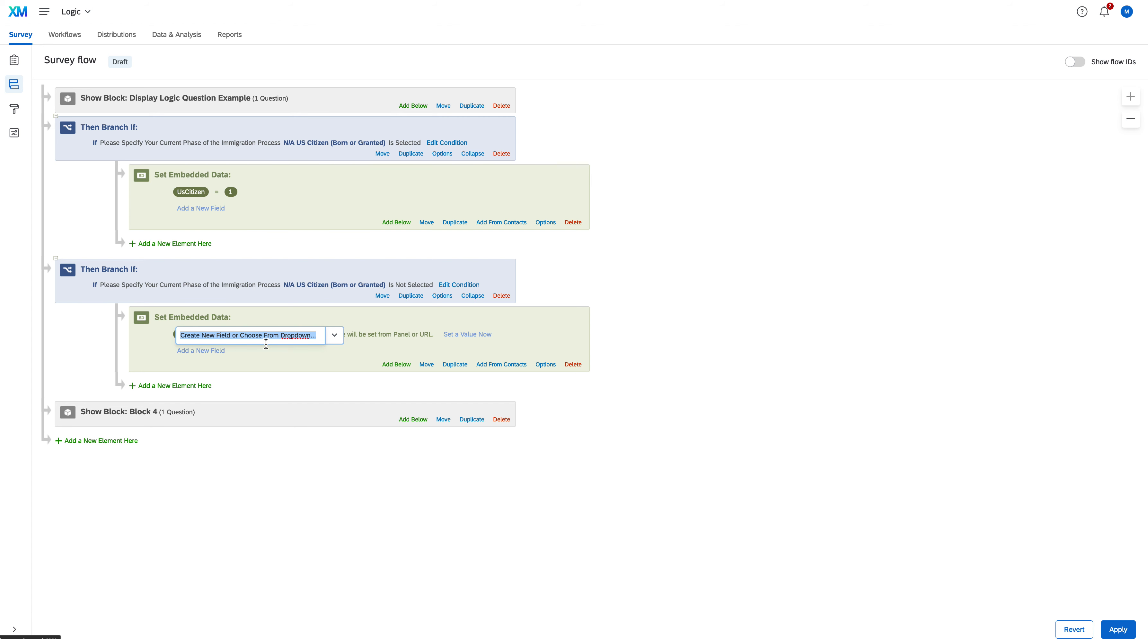
{"action": "type", "text": "U"}
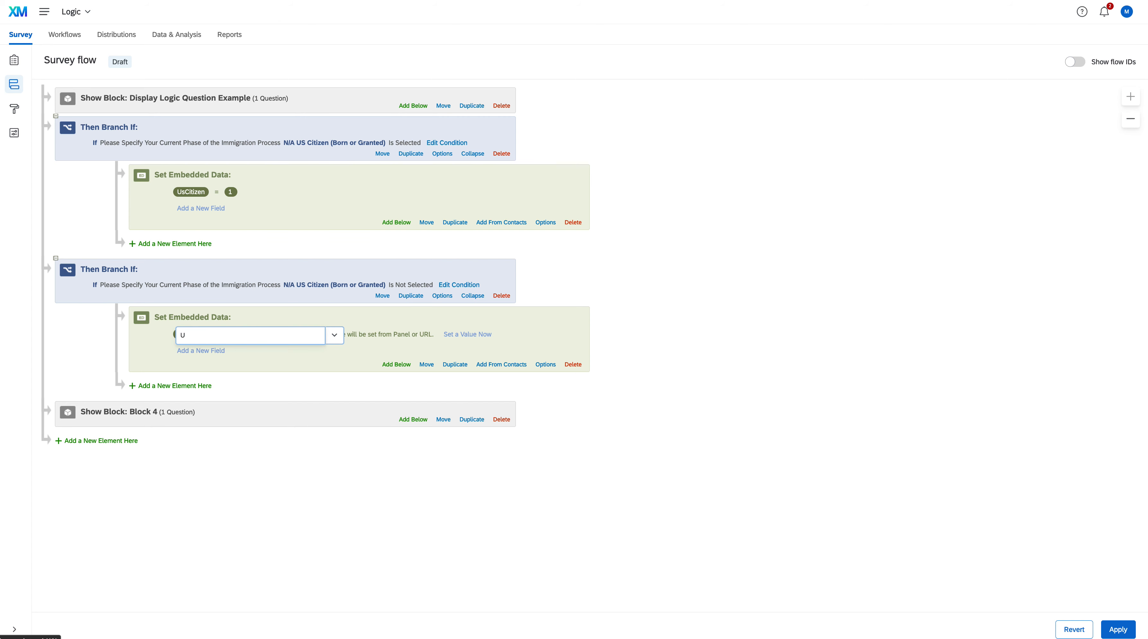
{"action": "left_click", "coordinate": [333, 337]}
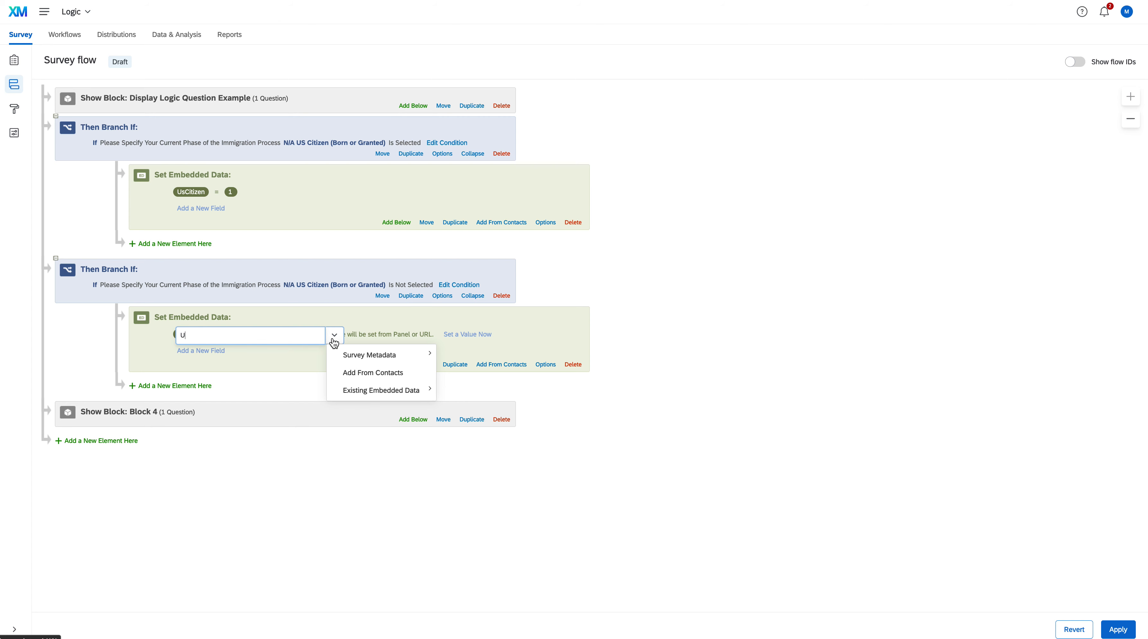
{"action": "mouse_move", "coordinate": [396, 392]}
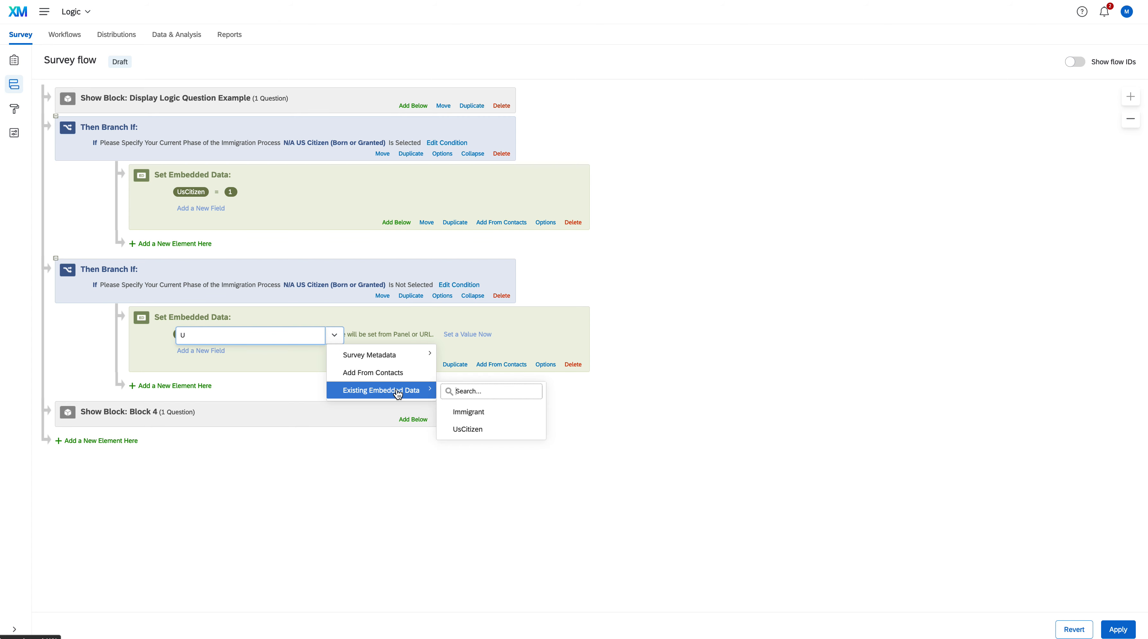
{"action": "left_click", "coordinate": [468, 430]}
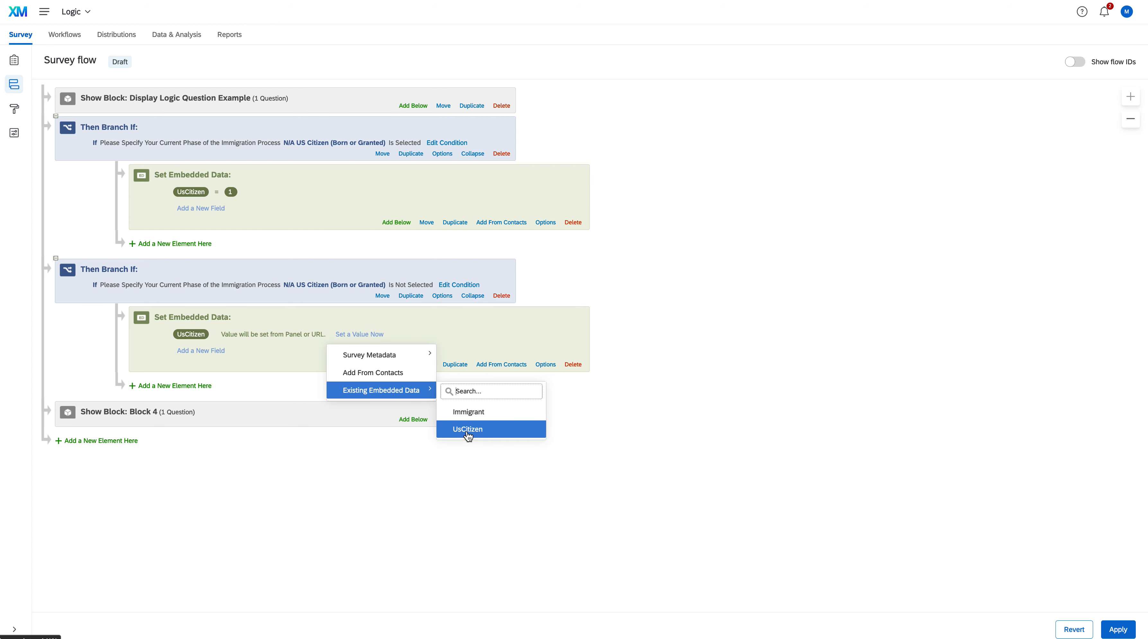
Give the second branch's UsCitizen field a custom value of 0
{"action": "left_click", "coordinate": [288, 336]}
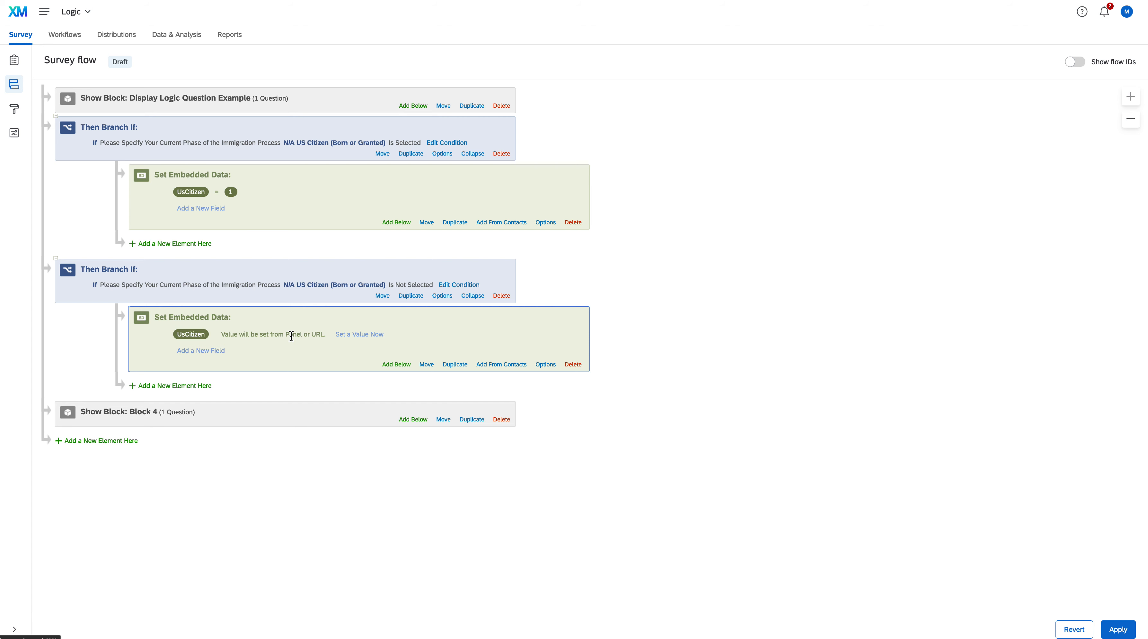
{"action": "left_click", "coordinate": [338, 335]}
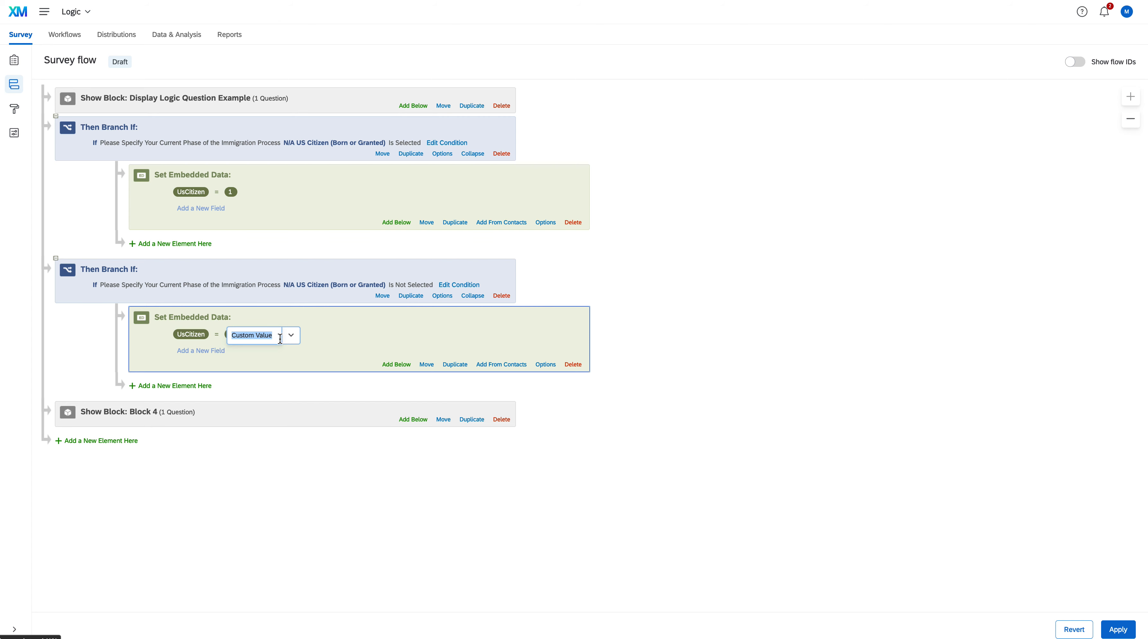
{"action": "type", "text": "0"}
{"action": "left_click", "coordinate": [351, 338]}
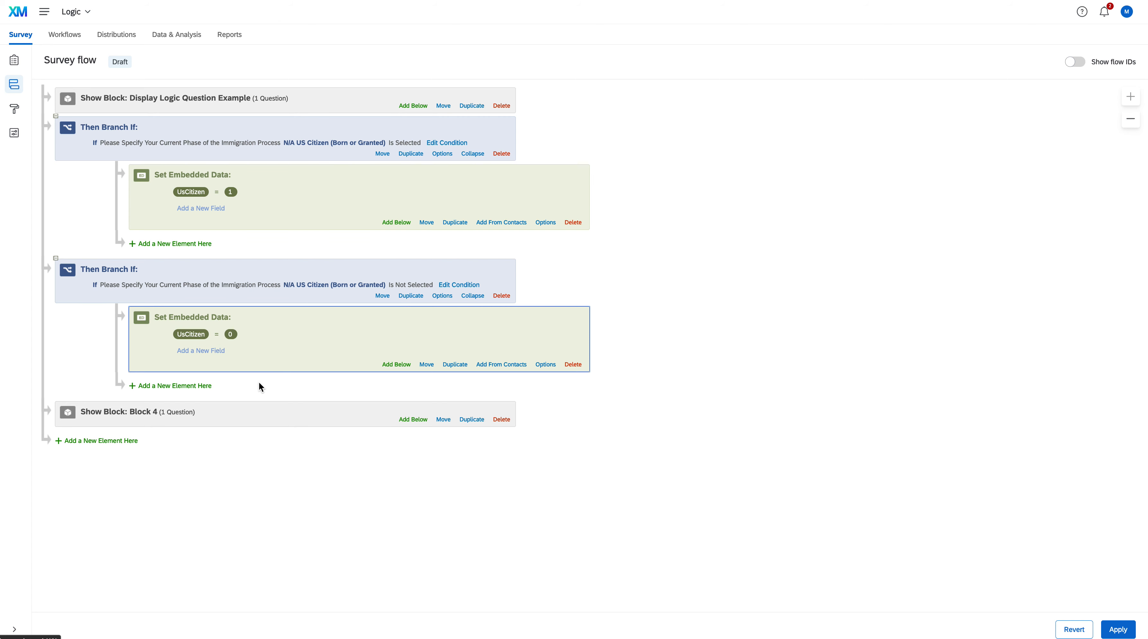
Add two new branches without conditions to the survey flow and place both directly above Block 4
{"action": "left_click", "coordinate": [125, 443]}
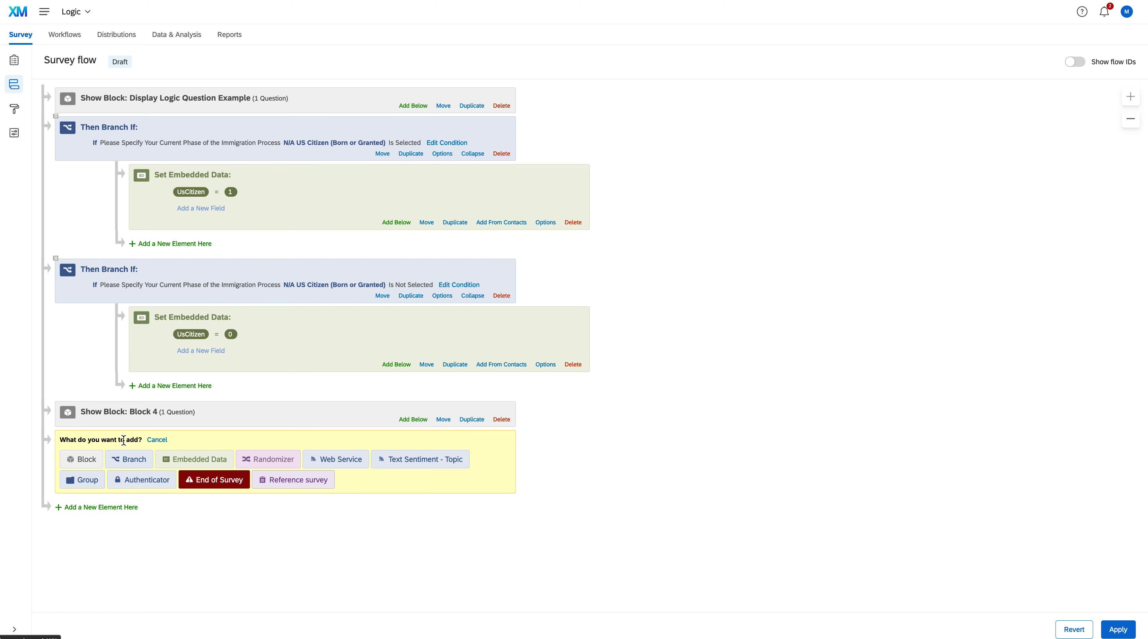
{"action": "left_click", "coordinate": [127, 463]}
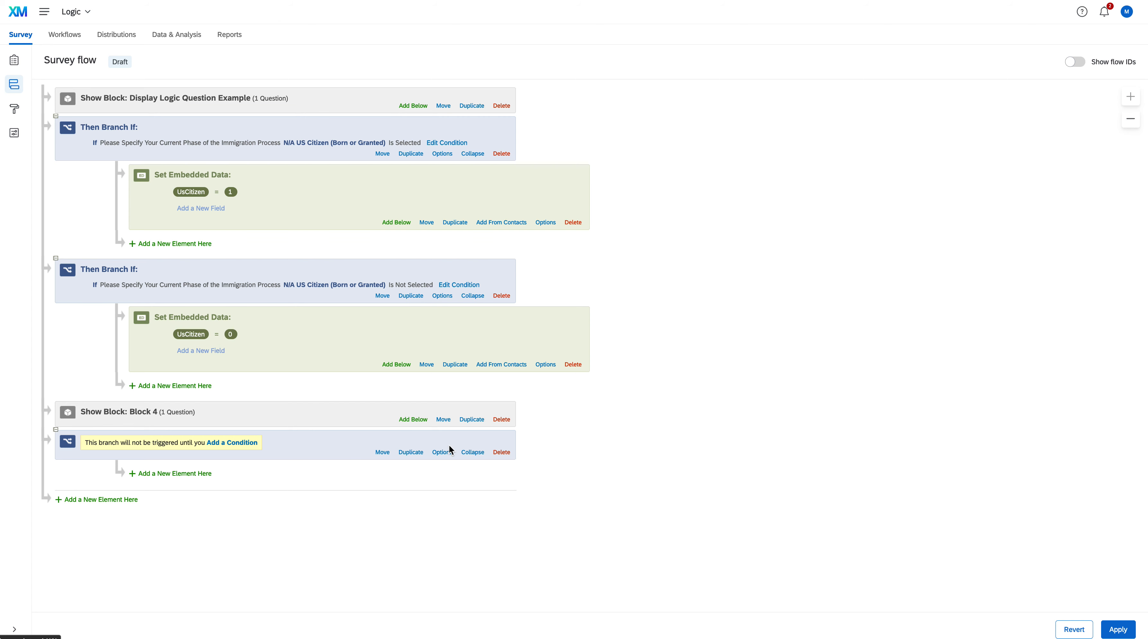
{"action": "left_click_drag", "start_coordinate": [383, 451], "coordinate": [357, 399]}
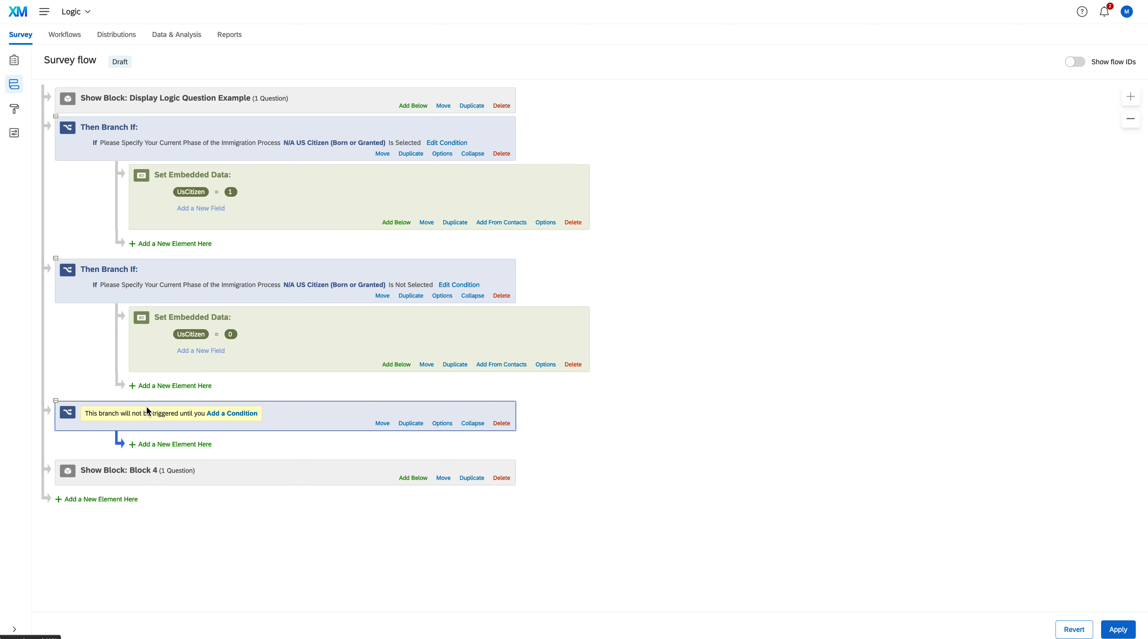
{"action": "left_click", "coordinate": [130, 500]}
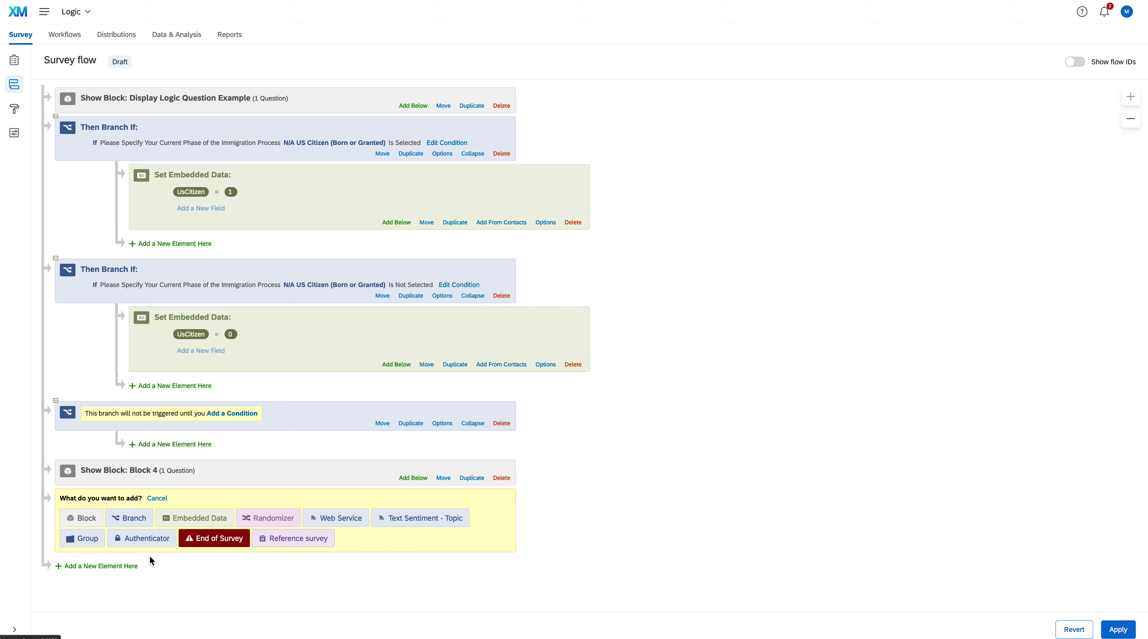
{"action": "left_click", "coordinate": [134, 519]}
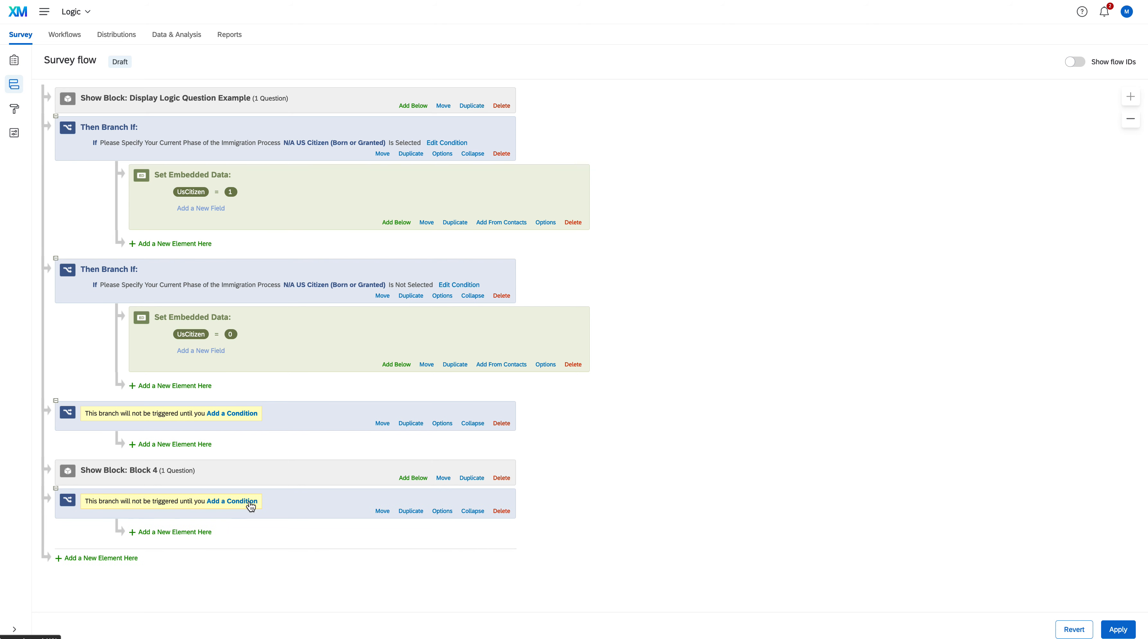
{"action": "left_click_drag", "start_coordinate": [380, 510], "coordinate": [371, 457]}
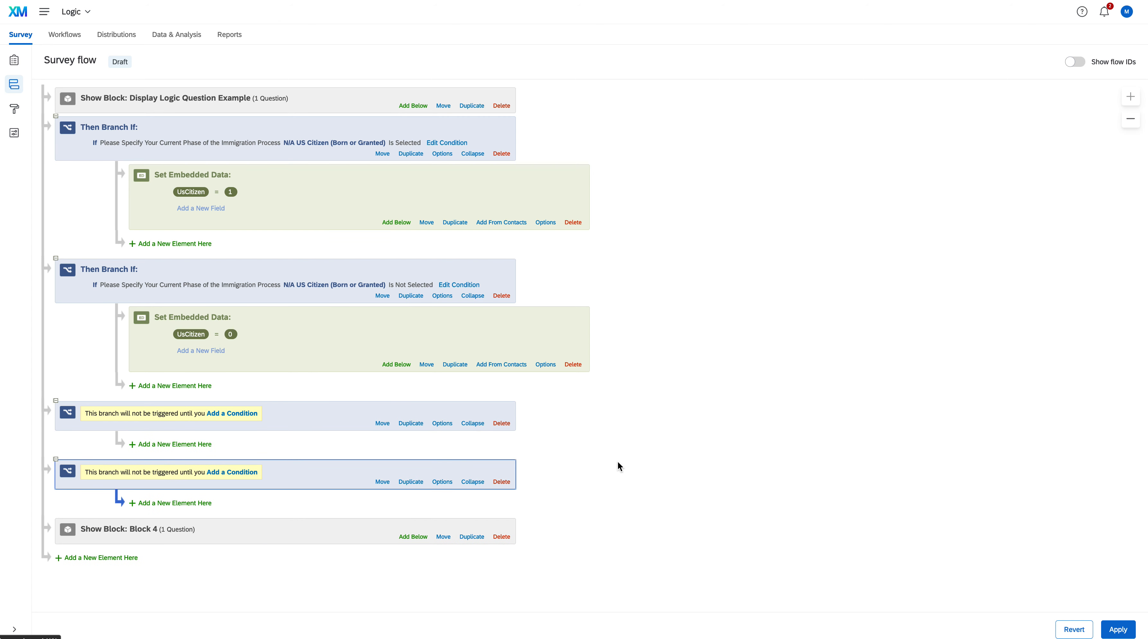
Add Question Block 1B US Citizen under the third branch
{"action": "left_click", "coordinate": [193, 444]}
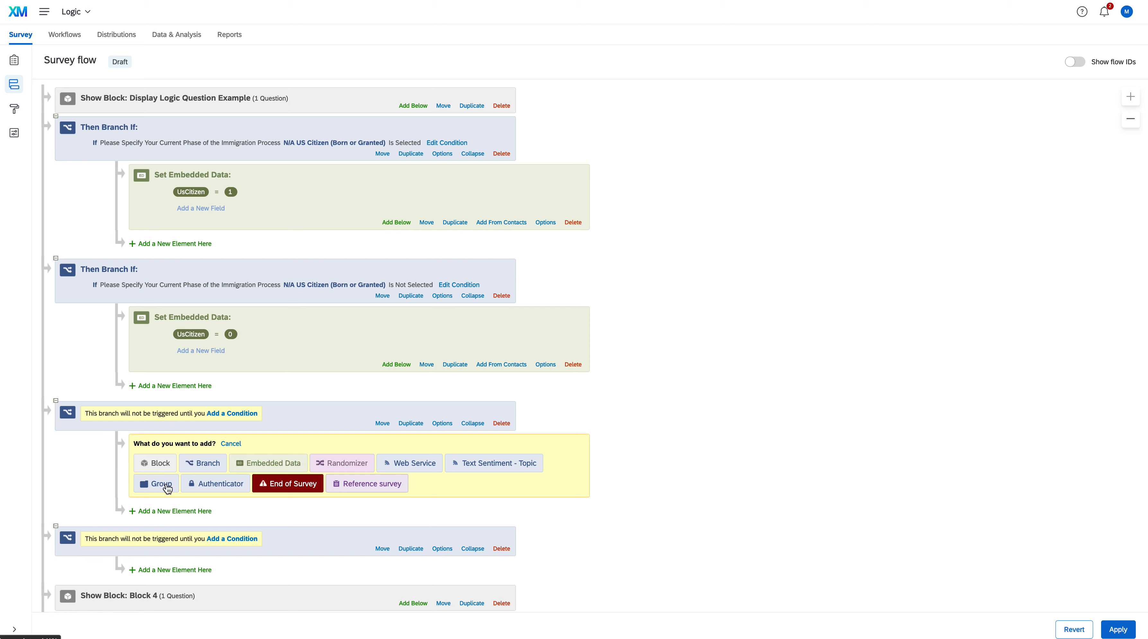
{"action": "left_click", "coordinate": [159, 463]}
{"action": "left_click", "coordinate": [299, 445]}
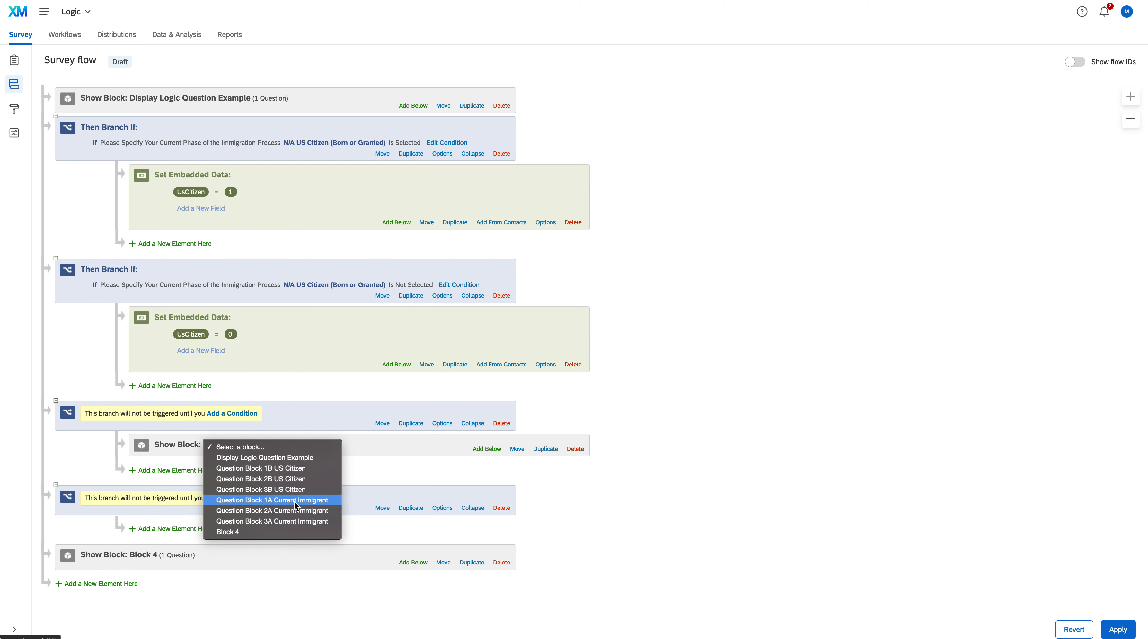
{"action": "left_click", "coordinate": [292, 467]}
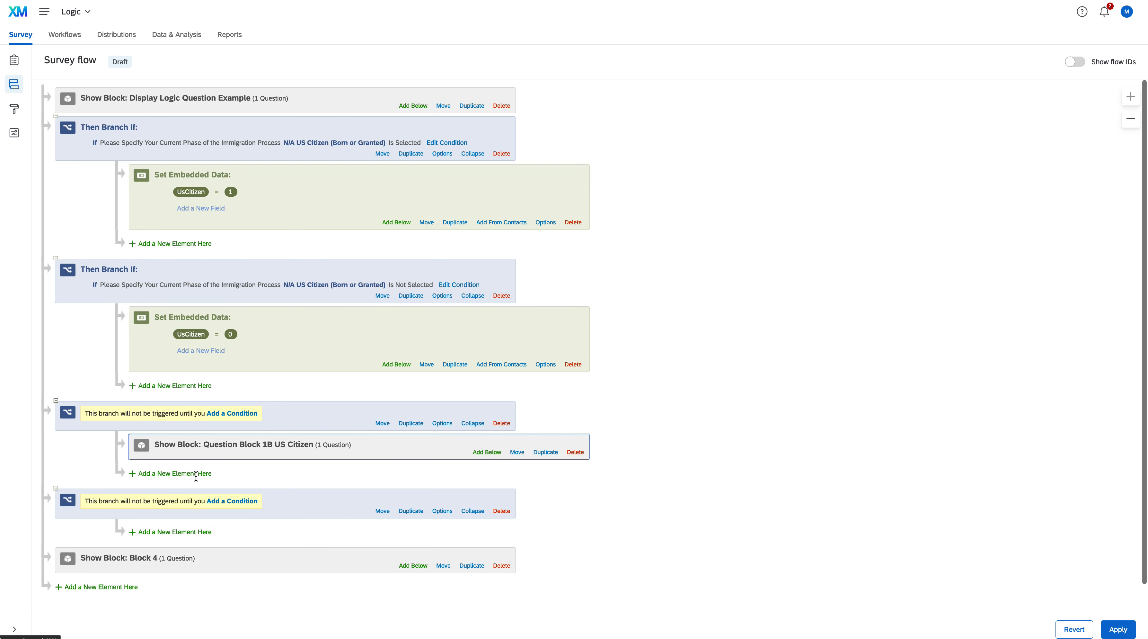
Add Question Block 2B US Citizen under the third branch, below block 1B
{"action": "left_click", "coordinate": [195, 473]}
{"action": "left_click", "coordinate": [162, 494]}
{"action": "left_click", "coordinate": [215, 475]}
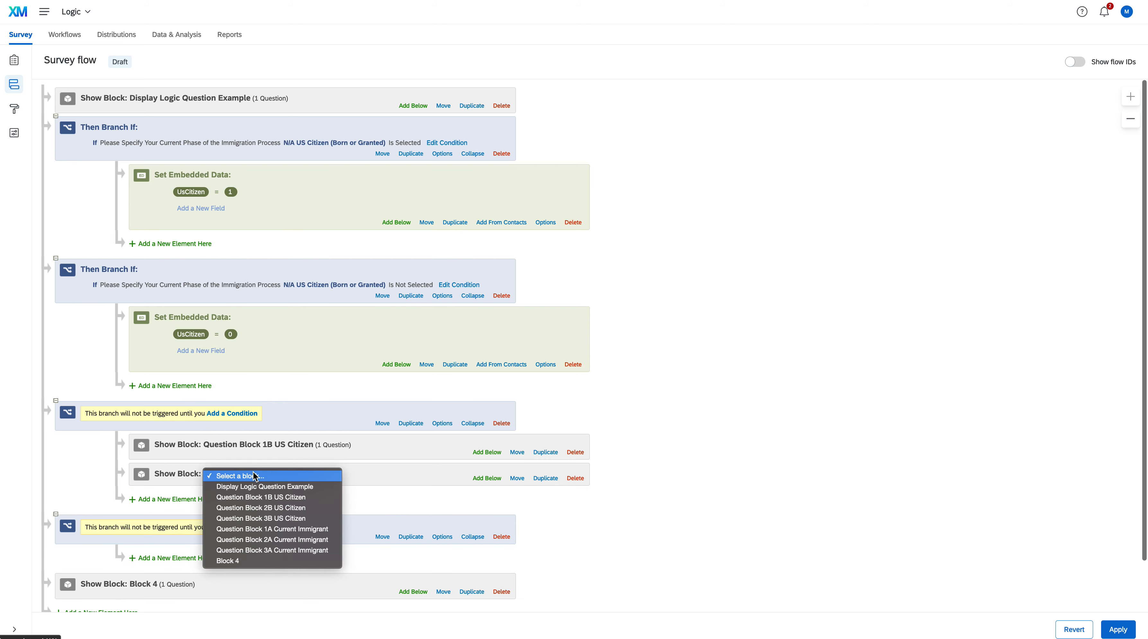
{"action": "left_click", "coordinate": [256, 505]}
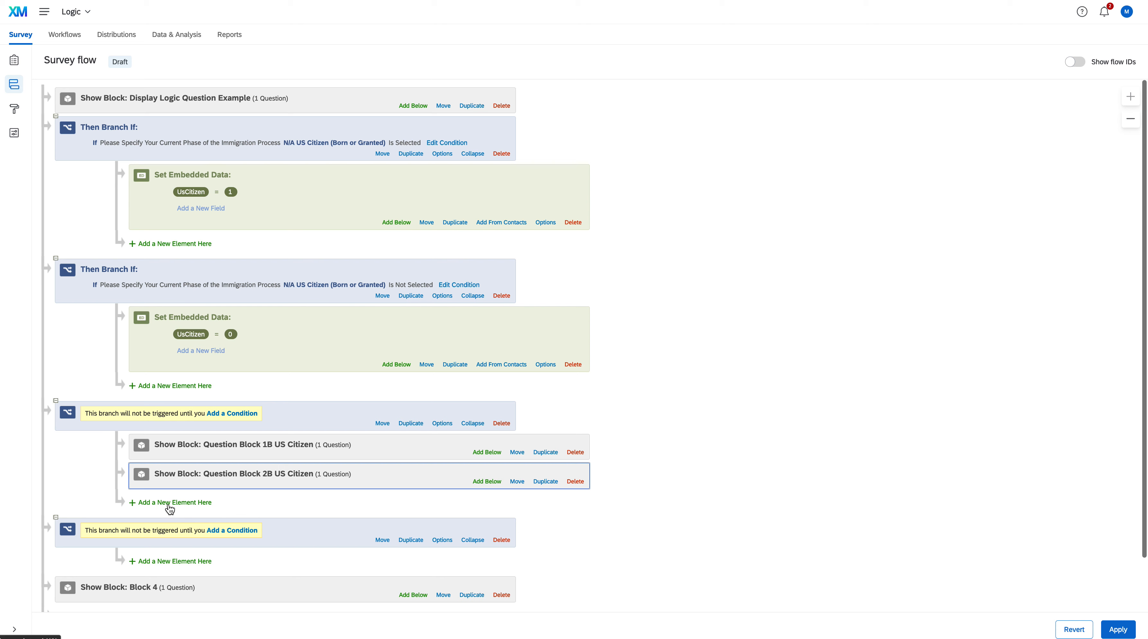
Add Question Block 3B US Citizen under the third branch, below block 2B
{"action": "left_click", "coordinate": [171, 502]}
{"action": "left_click", "coordinate": [161, 522]}
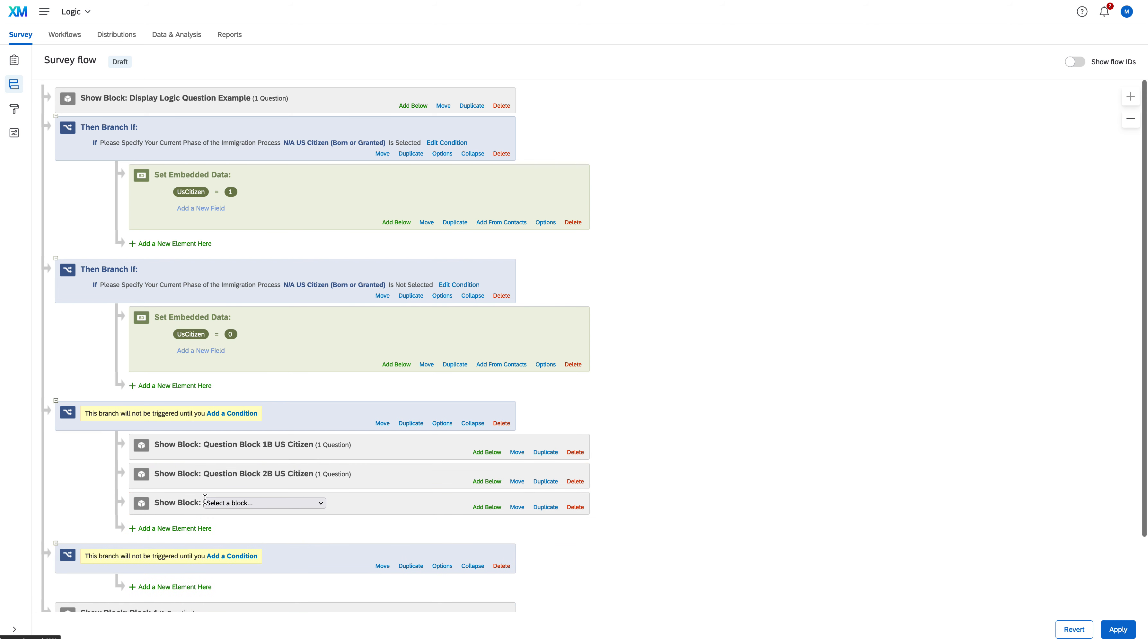
{"action": "left_click", "coordinate": [266, 502]}
{"action": "left_click", "coordinate": [278, 548]}
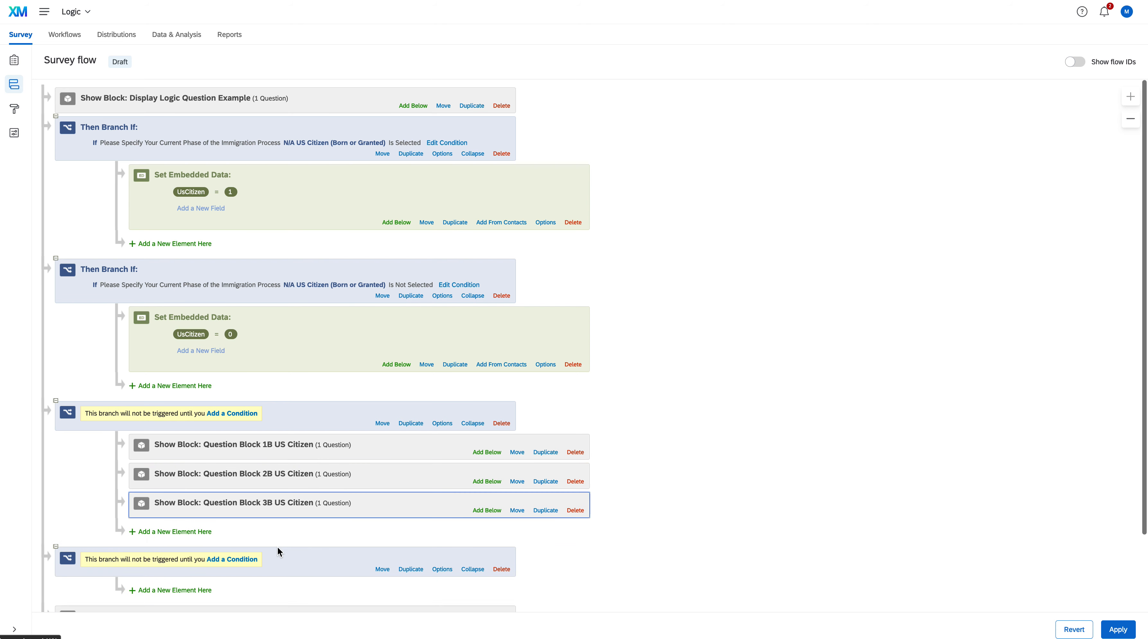
Add Question Block 1A Current Immigrant under the fourth branch
{"action": "scroll", "coordinate": [278, 546], "scroll_direction": "down", "scroll_amount": 2}
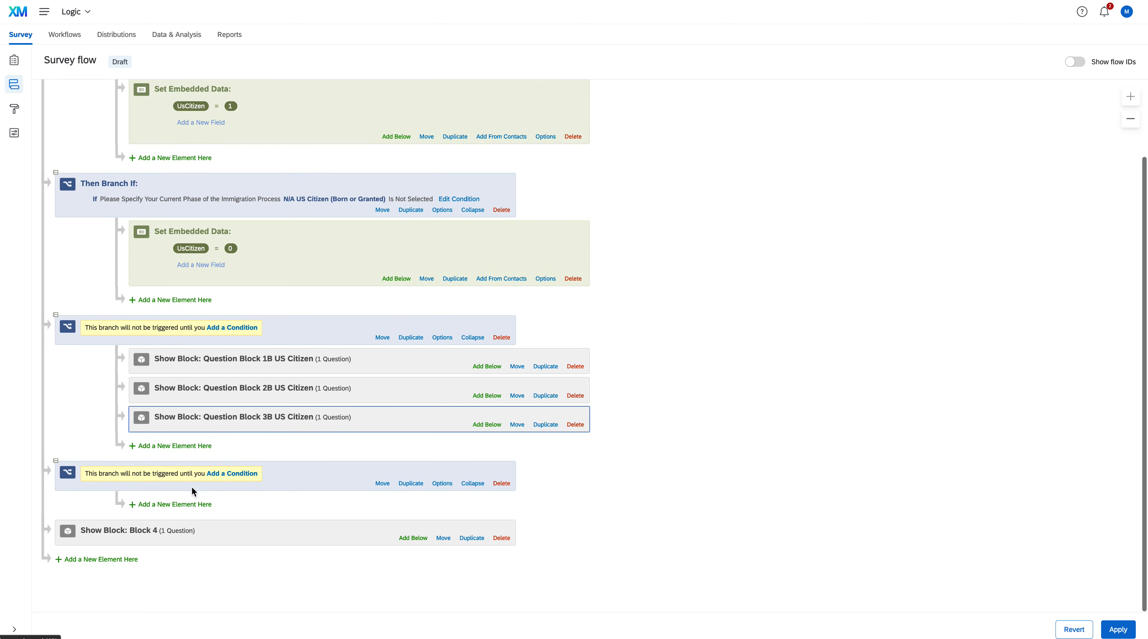
{"action": "left_click", "coordinate": [190, 503]}
{"action": "scroll", "coordinate": [191, 504], "scroll_direction": "down", "scroll_amount": 2}
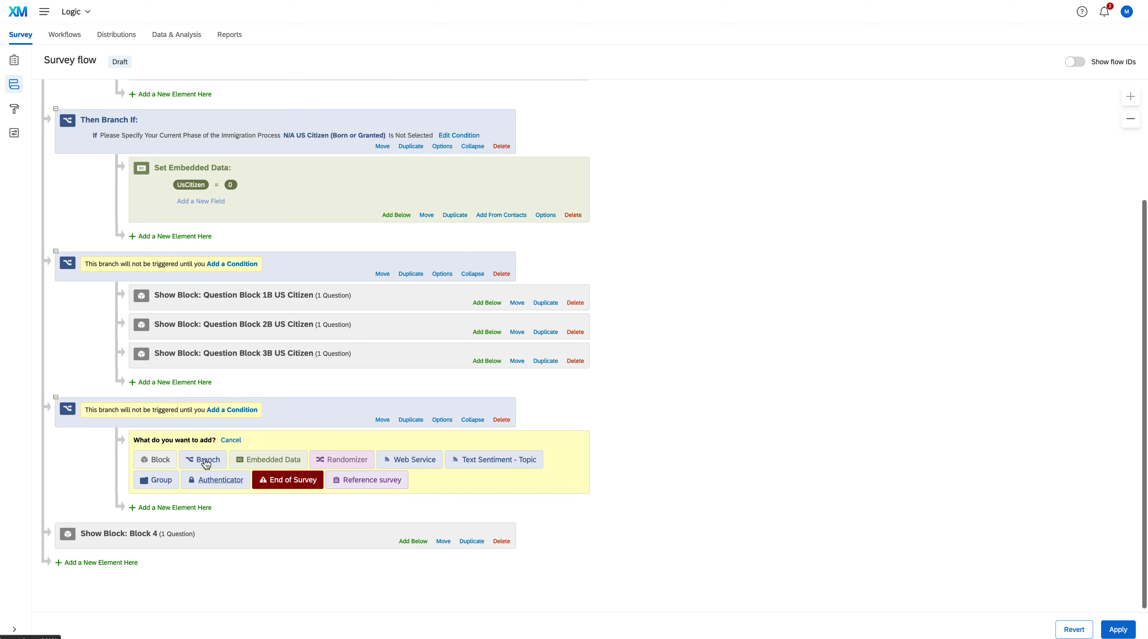
{"action": "left_click", "coordinate": [162, 461]}
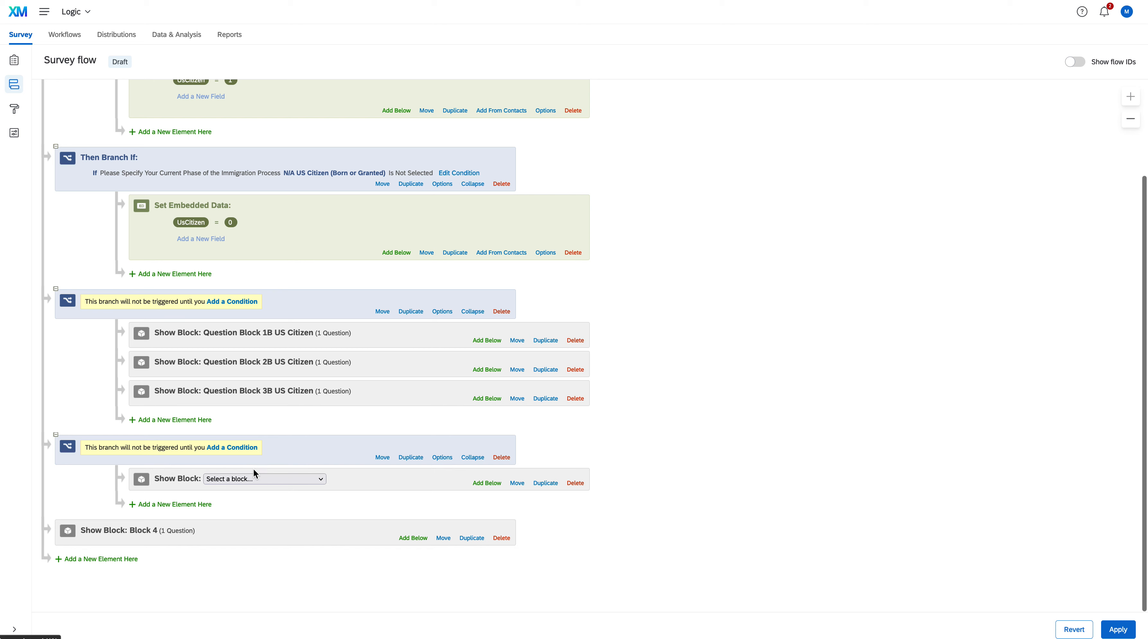
{"action": "left_click", "coordinate": [263, 477]}
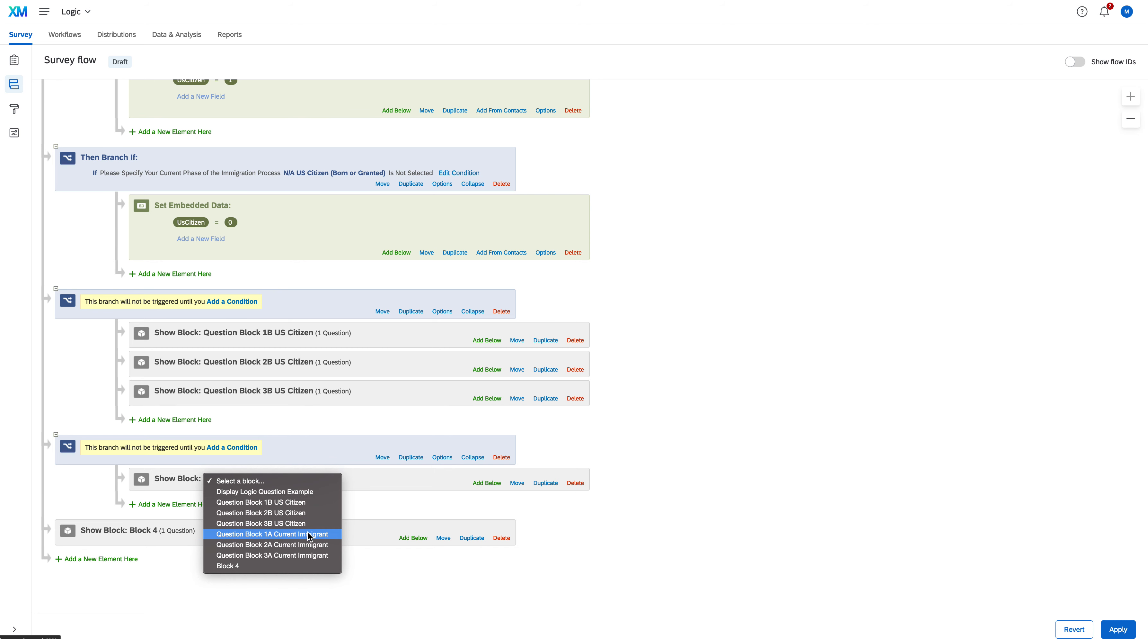
{"action": "left_click", "coordinate": [266, 534]}
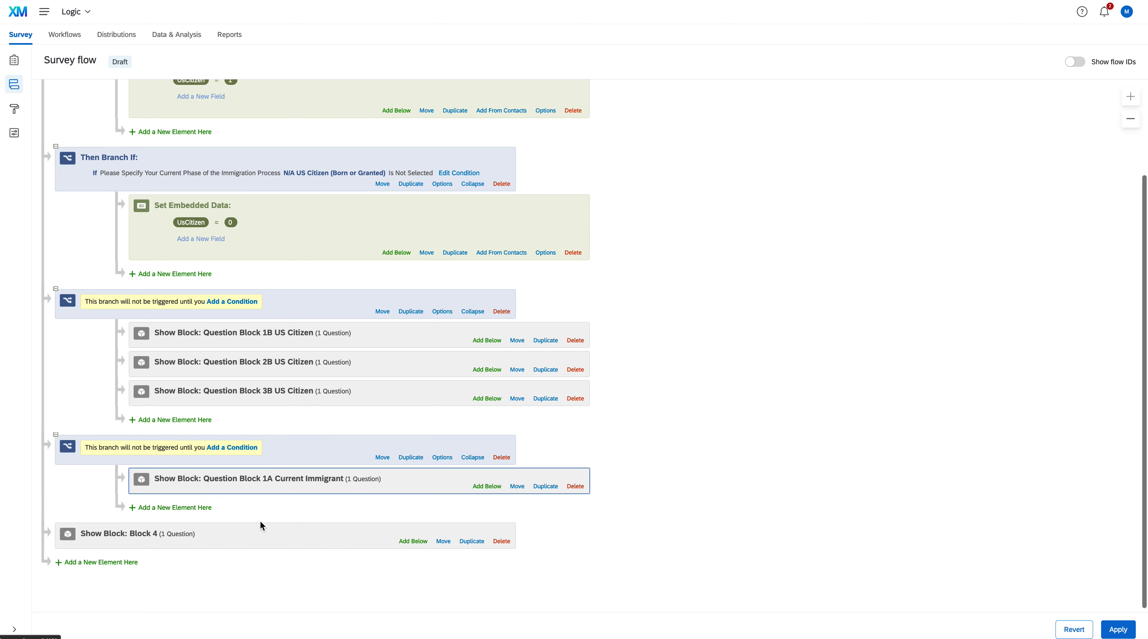
Add Question Block 2A Current Immigrant under the fourth branch, below block 1A
{"action": "left_click", "coordinate": [188, 505]}
{"action": "left_click", "coordinate": [165, 530]}
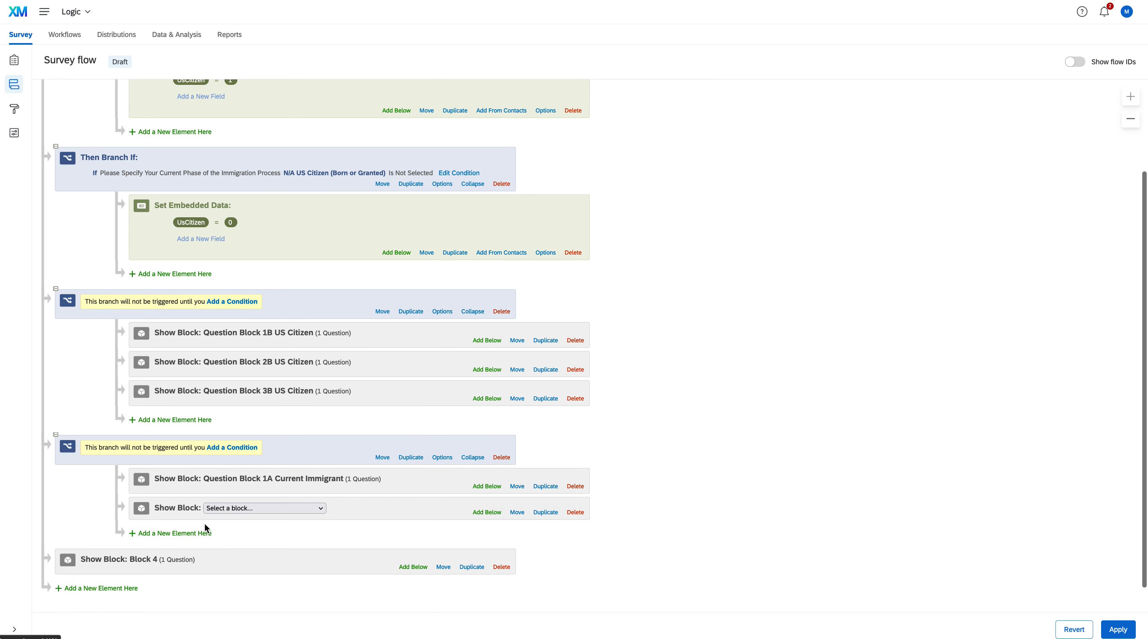
{"action": "left_click", "coordinate": [265, 506]}
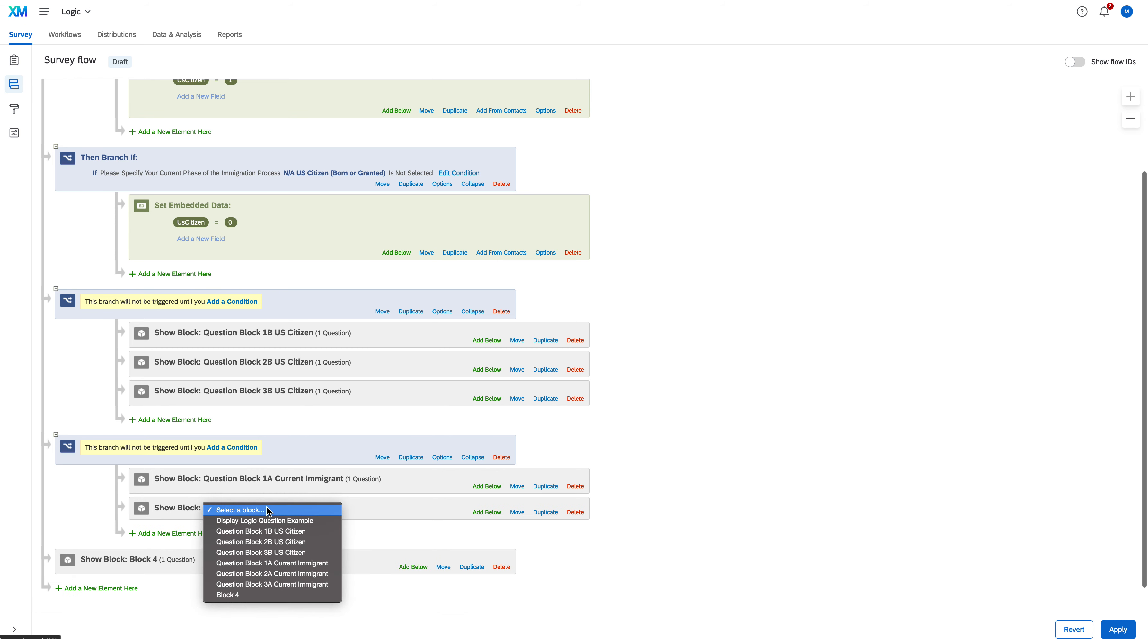
{"action": "left_click", "coordinate": [286, 573]}
{"action": "left_click", "coordinate": [197, 533]}
{"action": "left_click", "coordinate": [156, 555]}
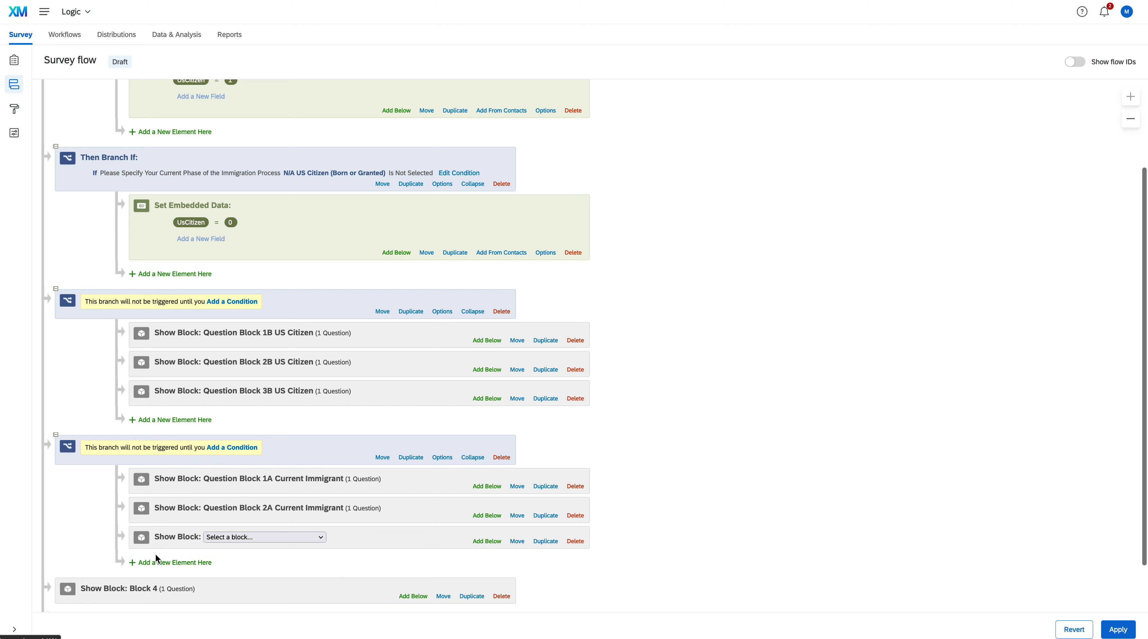
{"action": "left_click", "coordinate": [261, 538]}
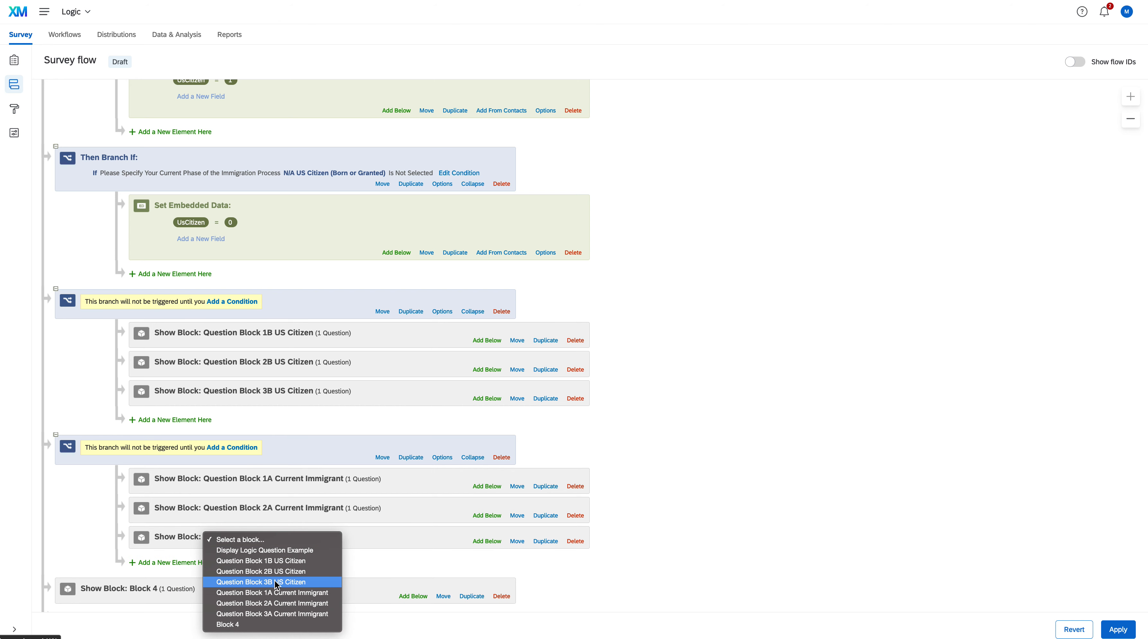
{"action": "left_click", "coordinate": [275, 579]}
{"action": "scroll", "coordinate": [679, 472], "scroll_direction": "down", "scroll_amount": 3}
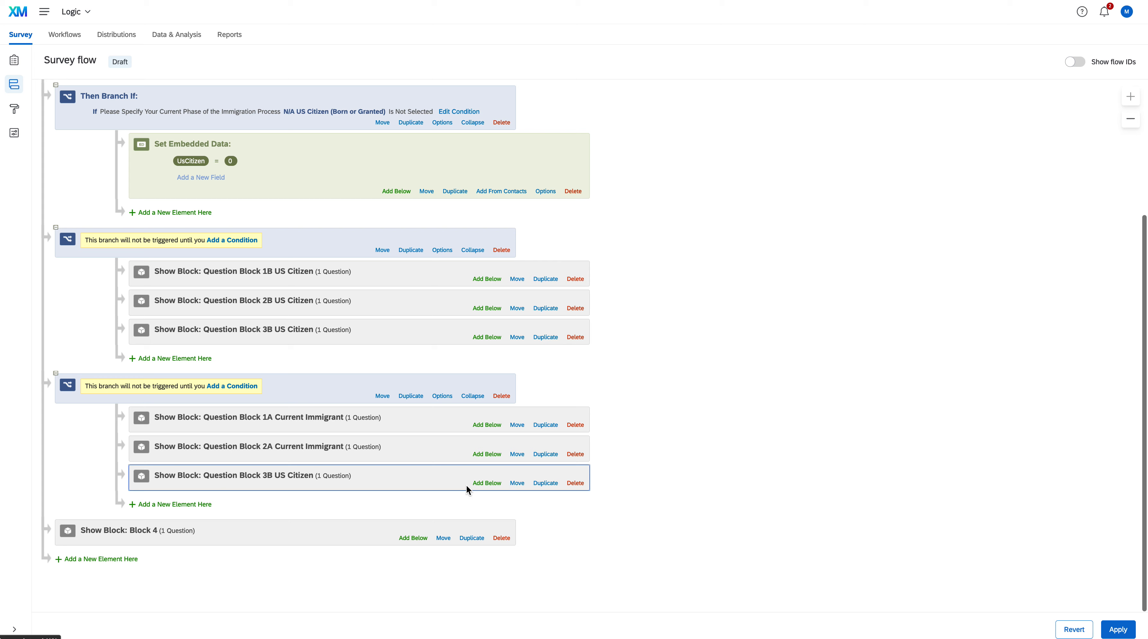
{"action": "left_click", "coordinate": [574, 484]}
{"action": "left_click", "coordinate": [672, 359]}
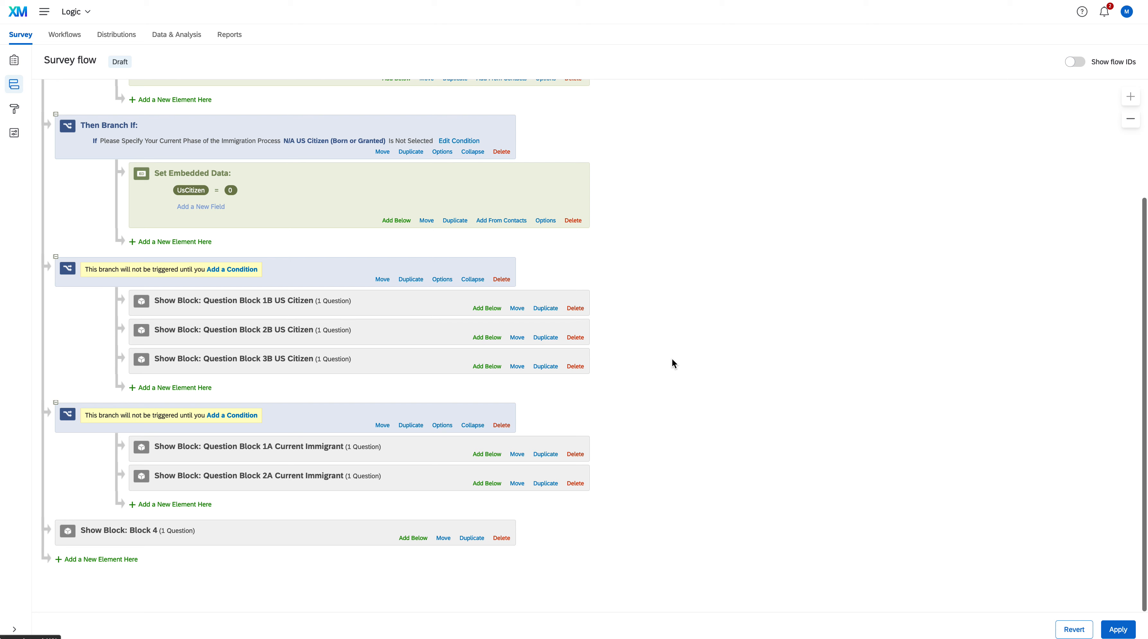
Add Question Block 3A Current Immigrant under the fourth branch, below block 2A
{"action": "left_click", "coordinate": [162, 504]}
{"action": "left_click", "coordinate": [153, 520]}
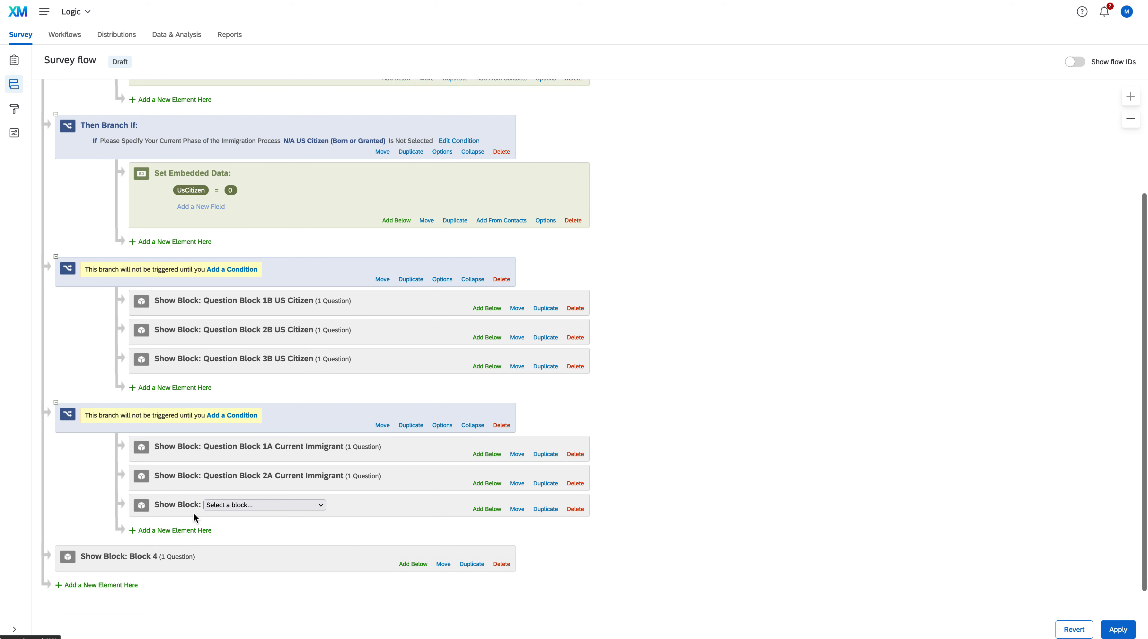
{"action": "left_click", "coordinate": [241, 504]}
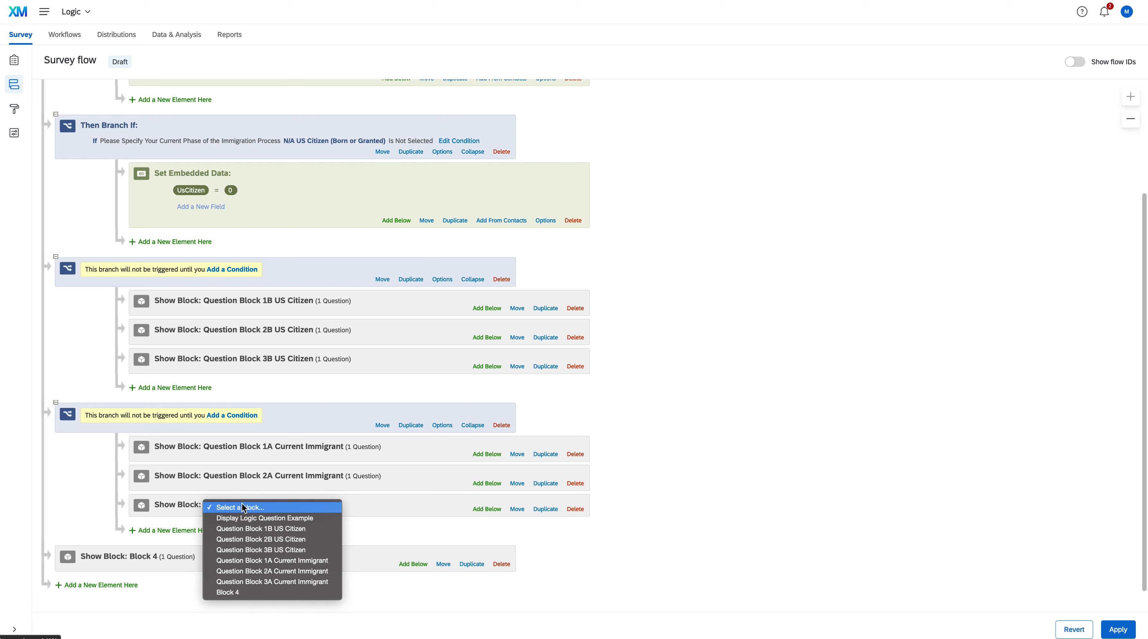
{"action": "left_click", "coordinate": [266, 582]}
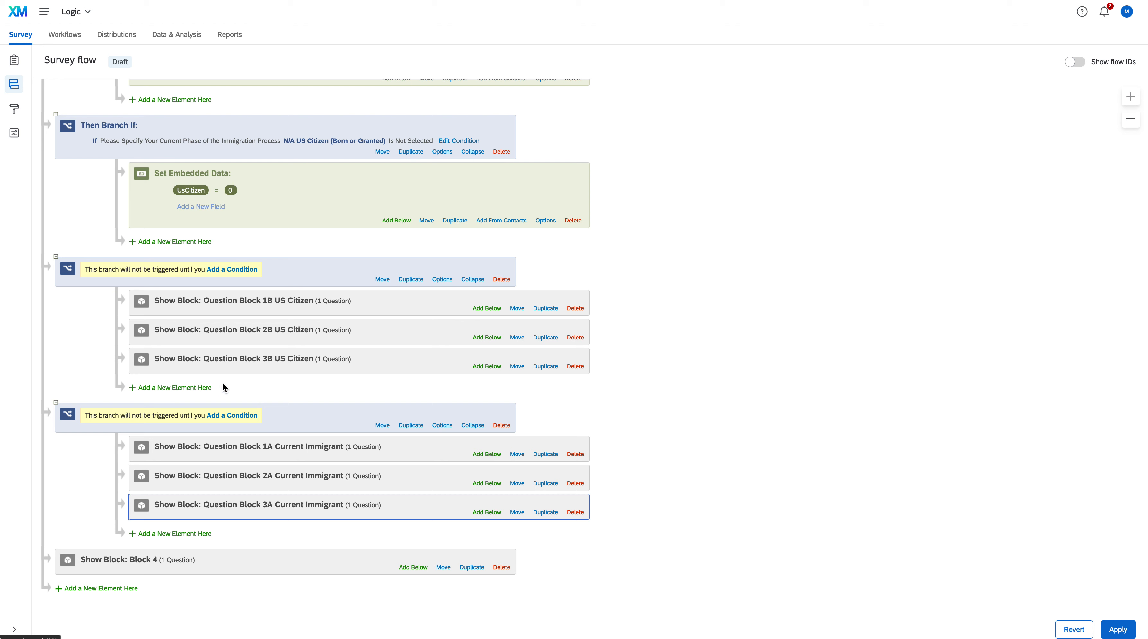
Set the third branch's condition to embedded data UsCitizen Is Equal to 1
{"action": "left_click", "coordinate": [241, 269]}
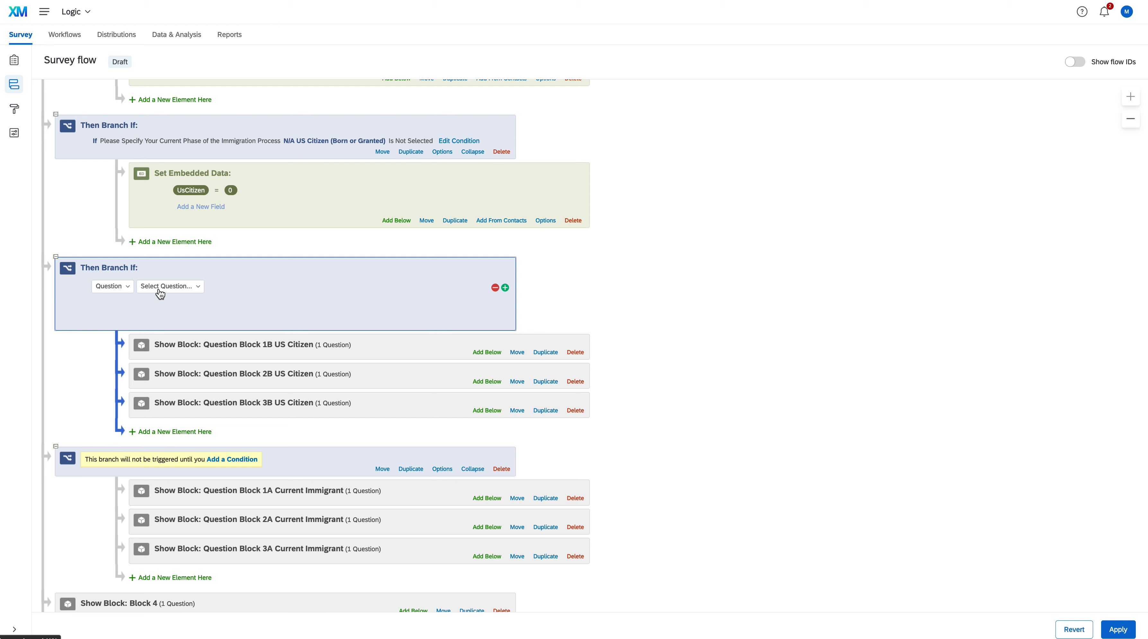
{"action": "left_click", "coordinate": [131, 292]}
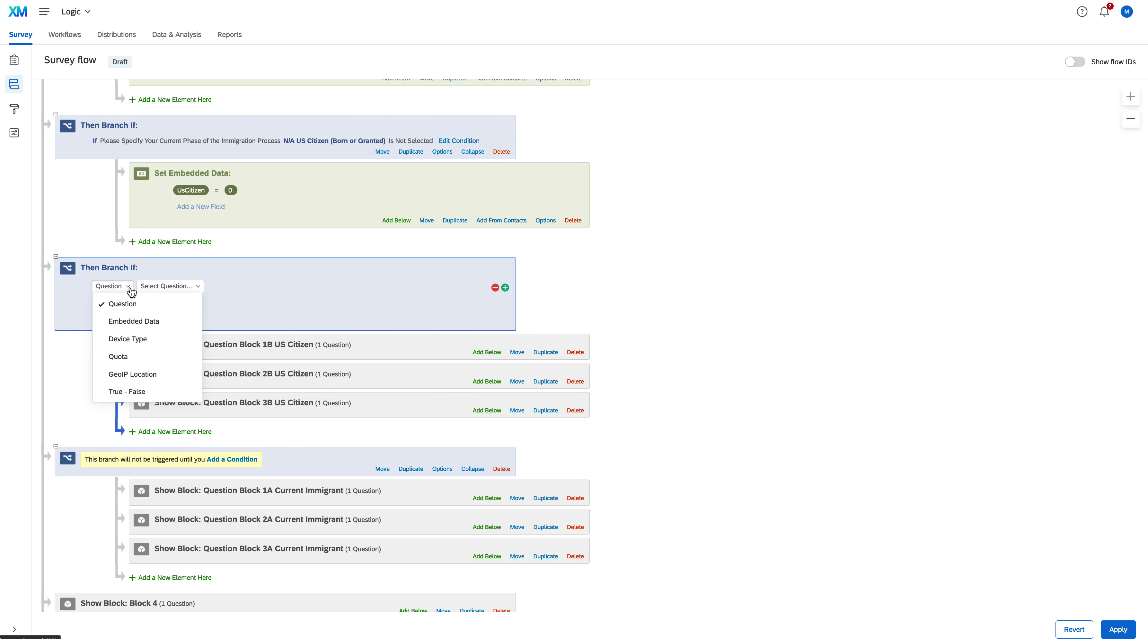
{"action": "left_click", "coordinate": [141, 321]}
{"action": "left_click", "coordinate": [214, 283]}
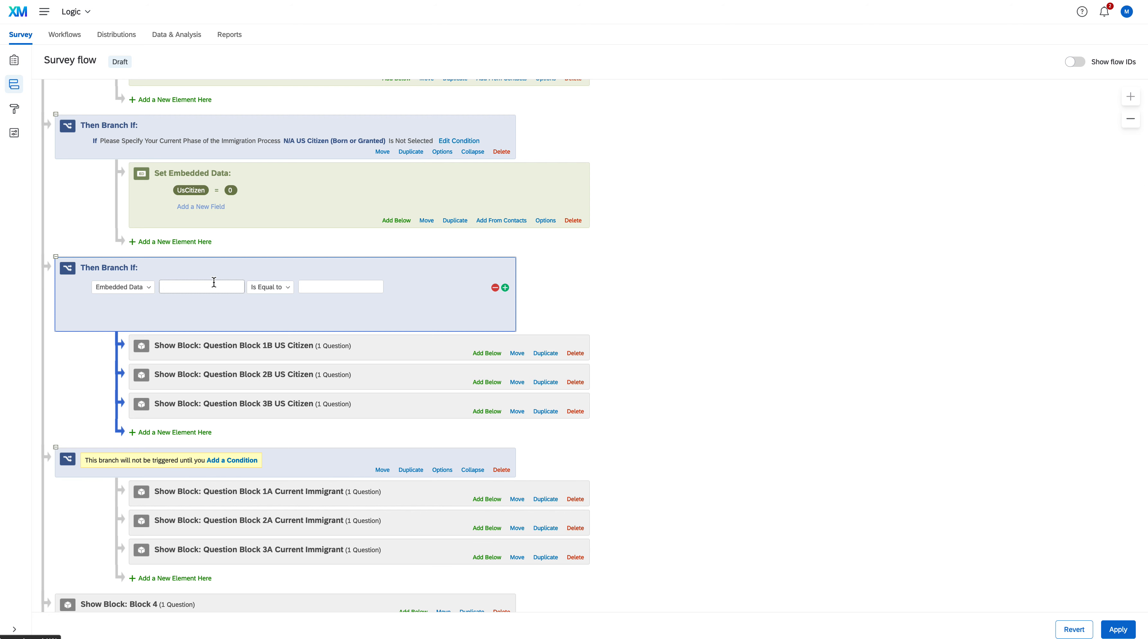
{"action": "key", "text": "BackSpace"}
{"action": "type", "text": "UsCitizen"}
{"action": "left_click", "coordinate": [309, 291]}
{"action": "type", "text": "1"}
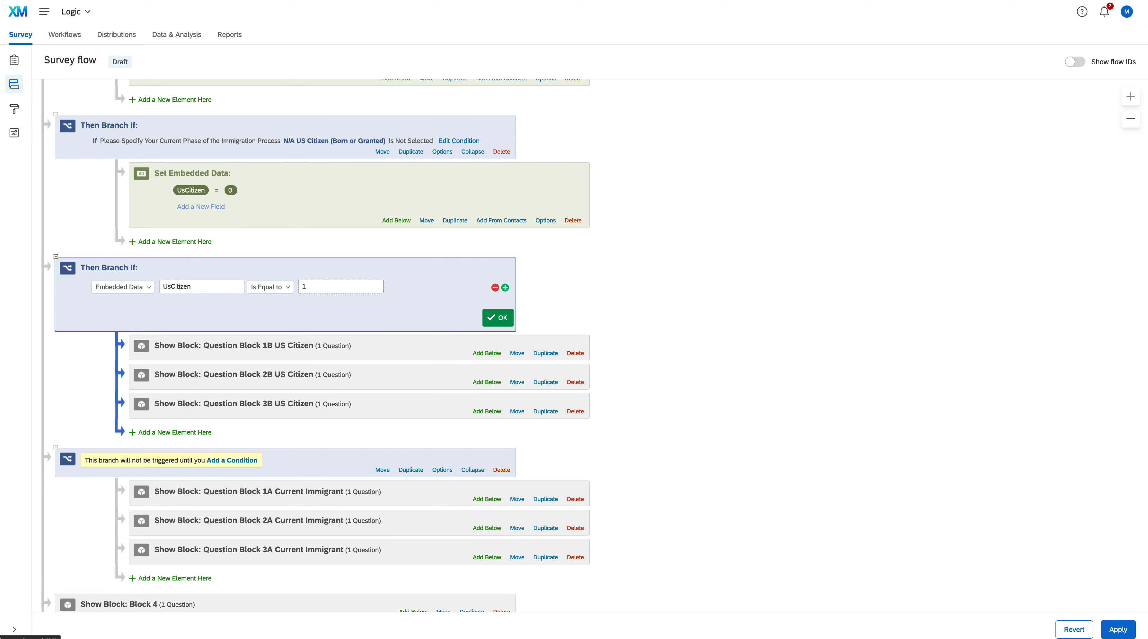
{"action": "left_click", "coordinate": [492, 316]}
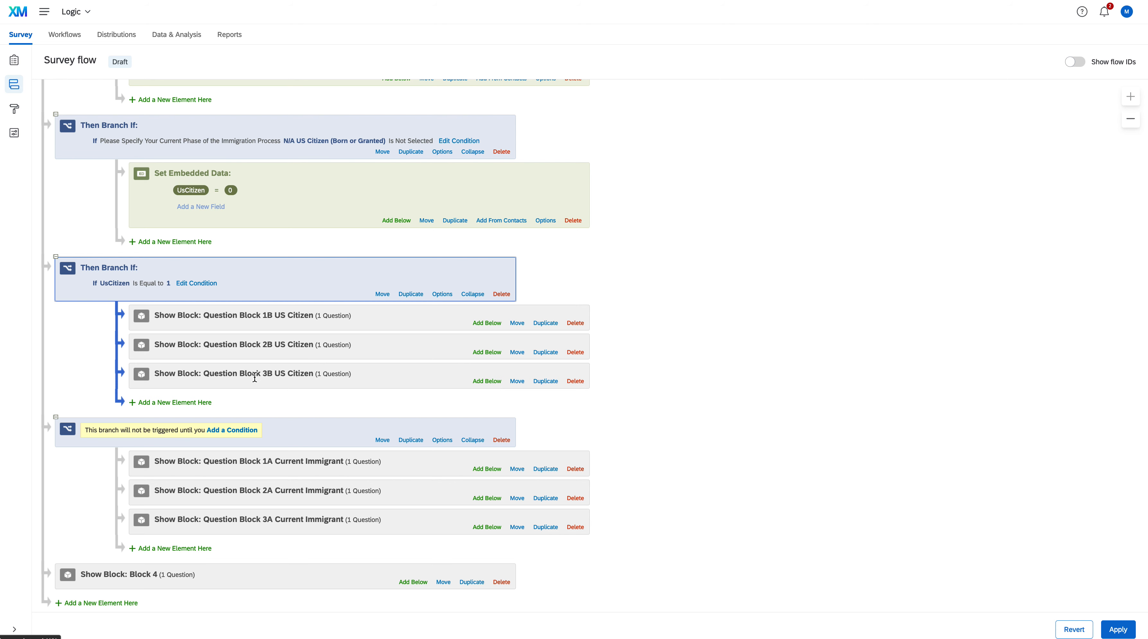
Set the fourth branch's condition to embedded data UsCitizen Is Equal to 0
{"action": "left_click", "coordinate": [240, 431]}
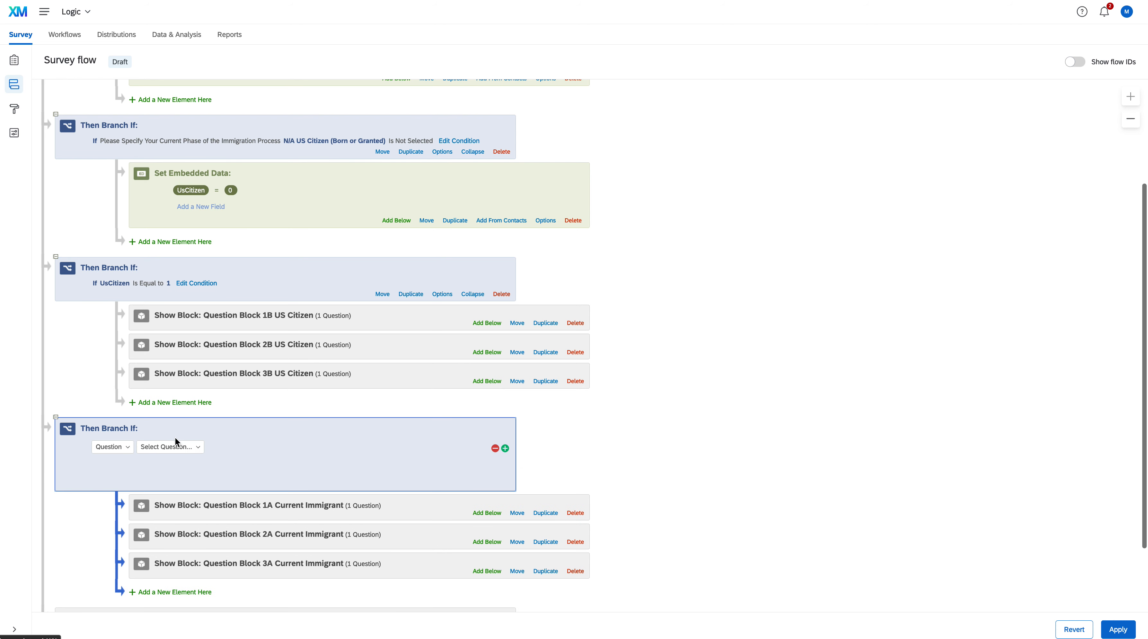
{"action": "left_click", "coordinate": [126, 449]}
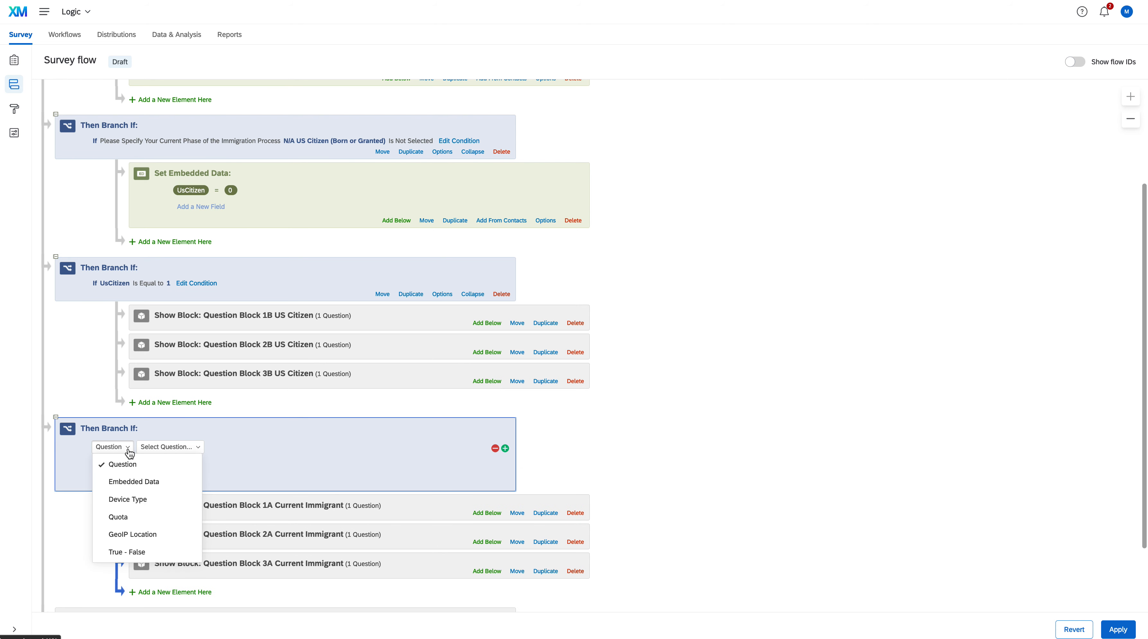
{"action": "left_click", "coordinate": [142, 482]}
{"action": "left_click", "coordinate": [210, 445]}
{"action": "type", "text": "UsCitizen"}
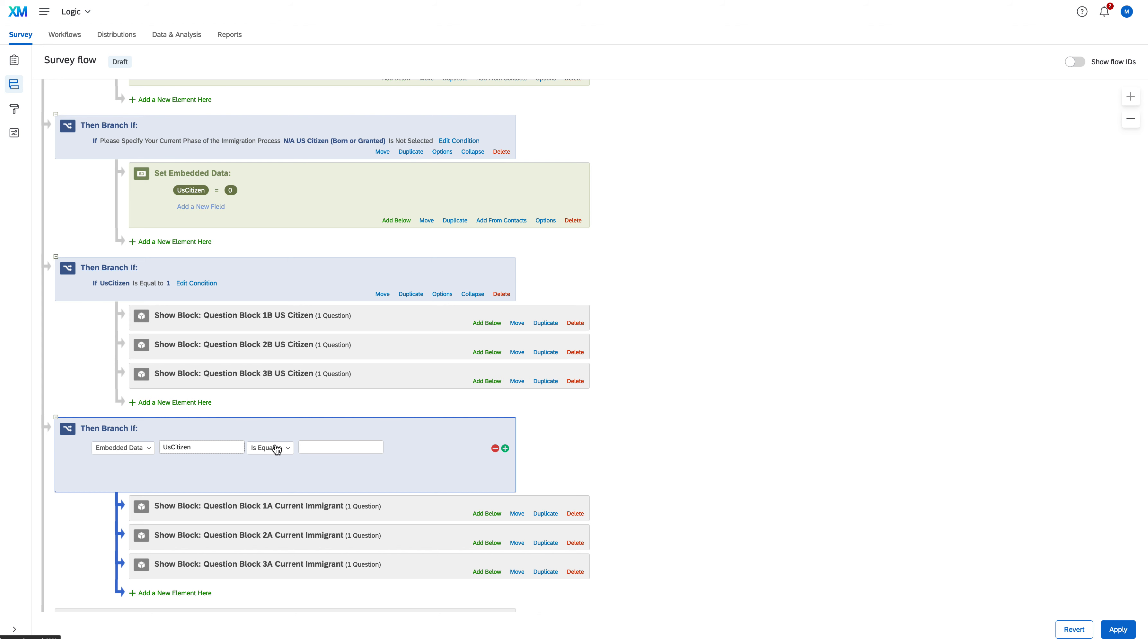
{"action": "left_click", "coordinate": [320, 448]}
{"action": "type", "text": "0"}
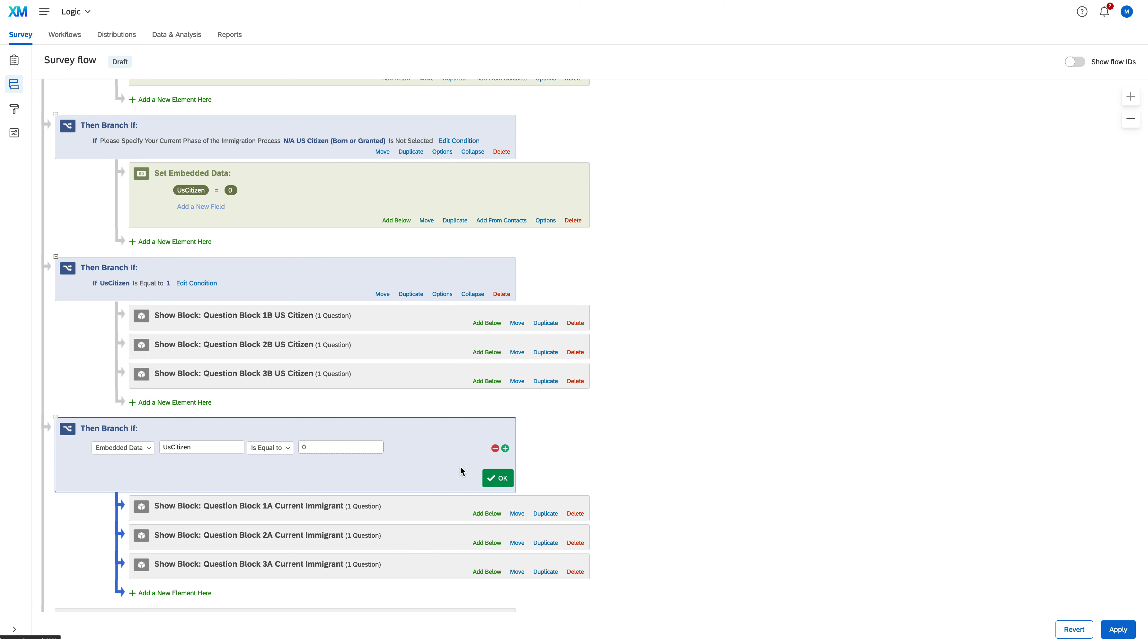
{"action": "left_click", "coordinate": [494, 477]}
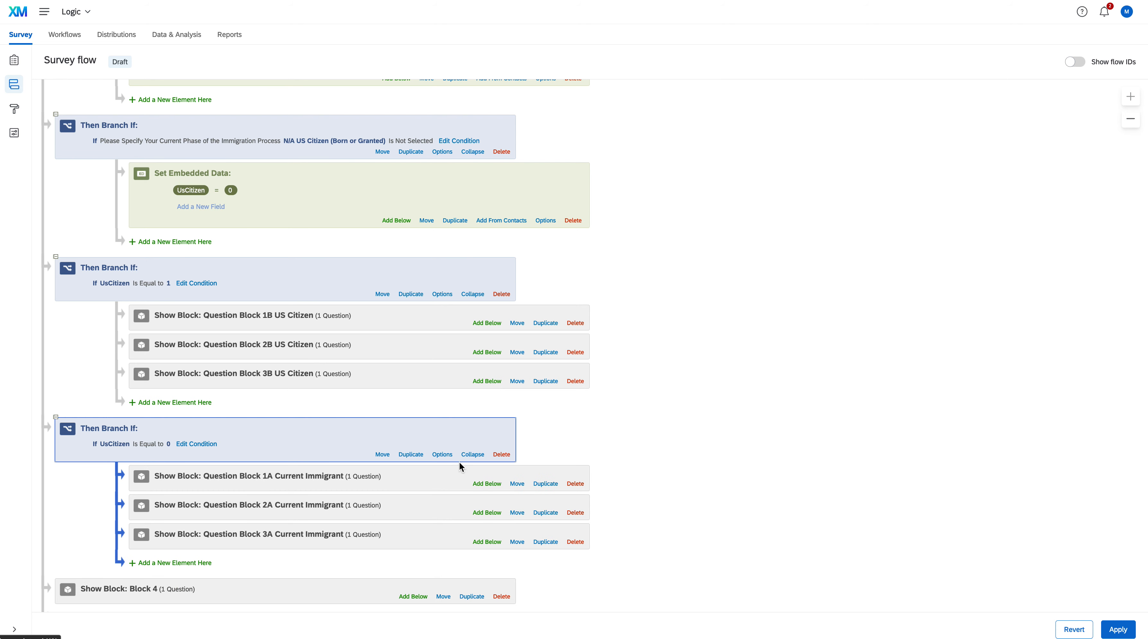
Return to the survey builder, saving the survey flow changes, and open the survey preview
{"action": "scroll", "coordinate": [457, 430], "scroll_direction": "down", "scroll_amount": 3}
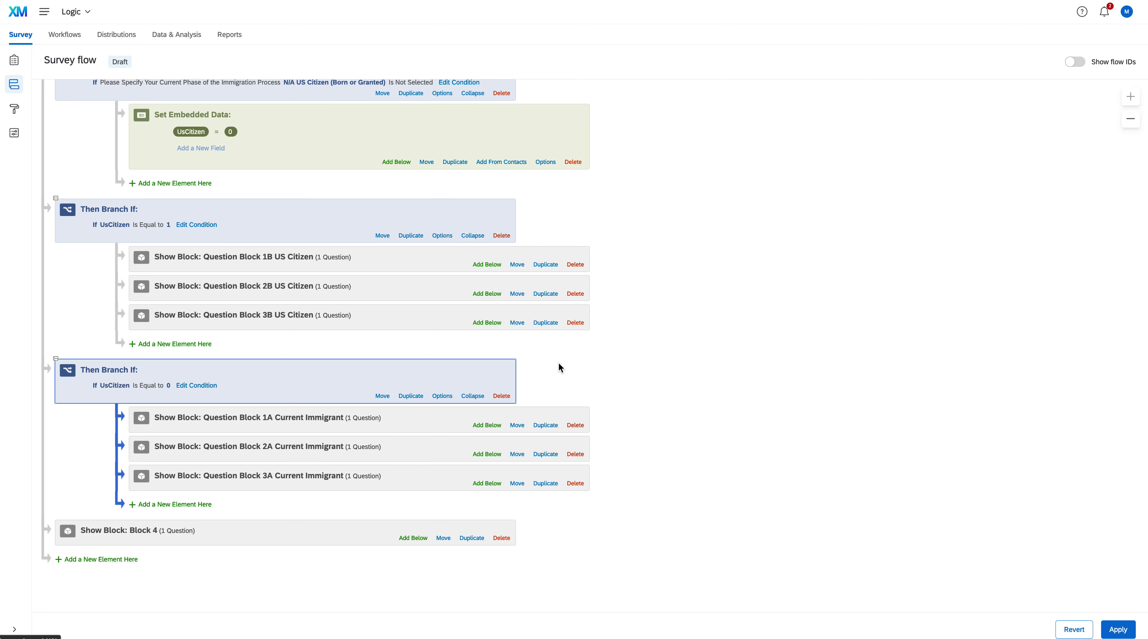
{"action": "scroll", "coordinate": [558, 362], "scroll_direction": "up", "scroll_amount": 5}
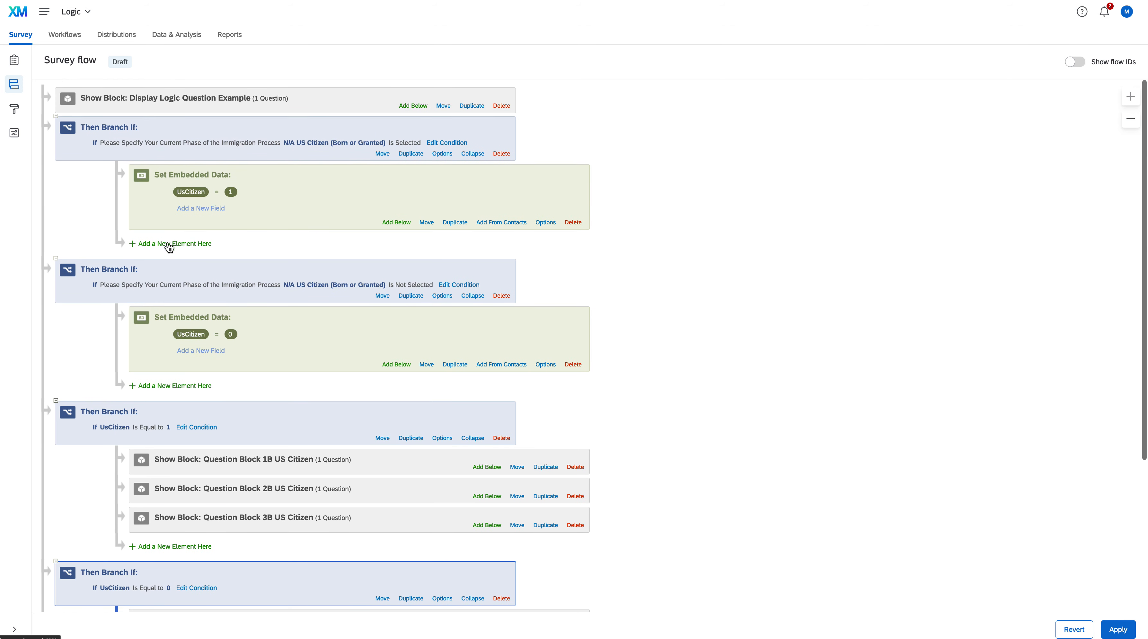
{"action": "left_click", "coordinate": [13, 66]}
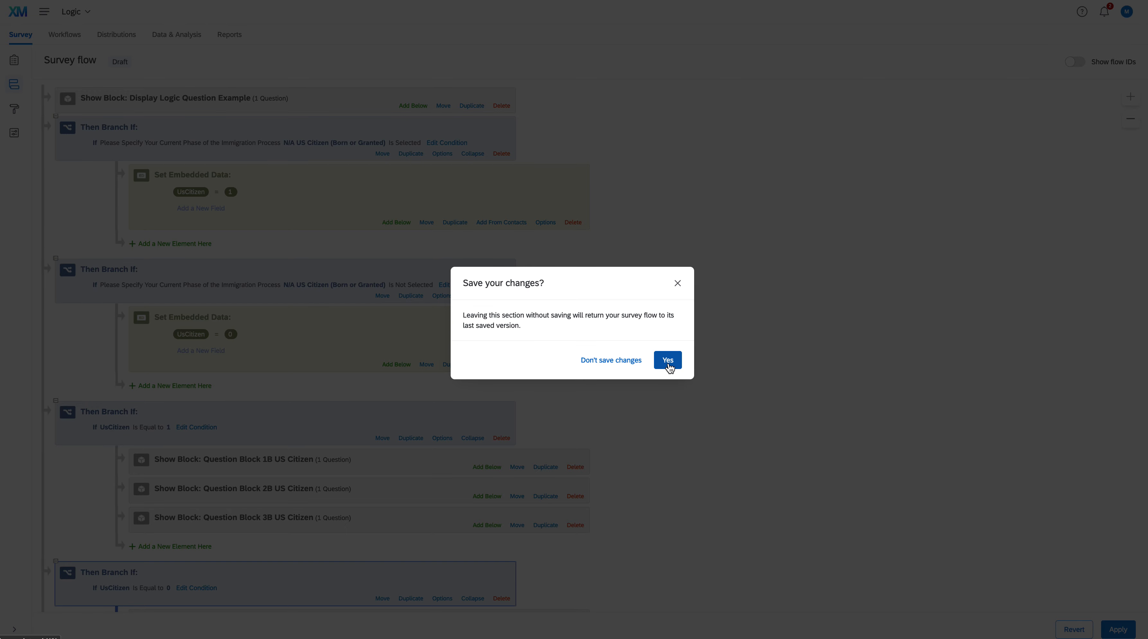
{"action": "left_click", "coordinate": [668, 361]}
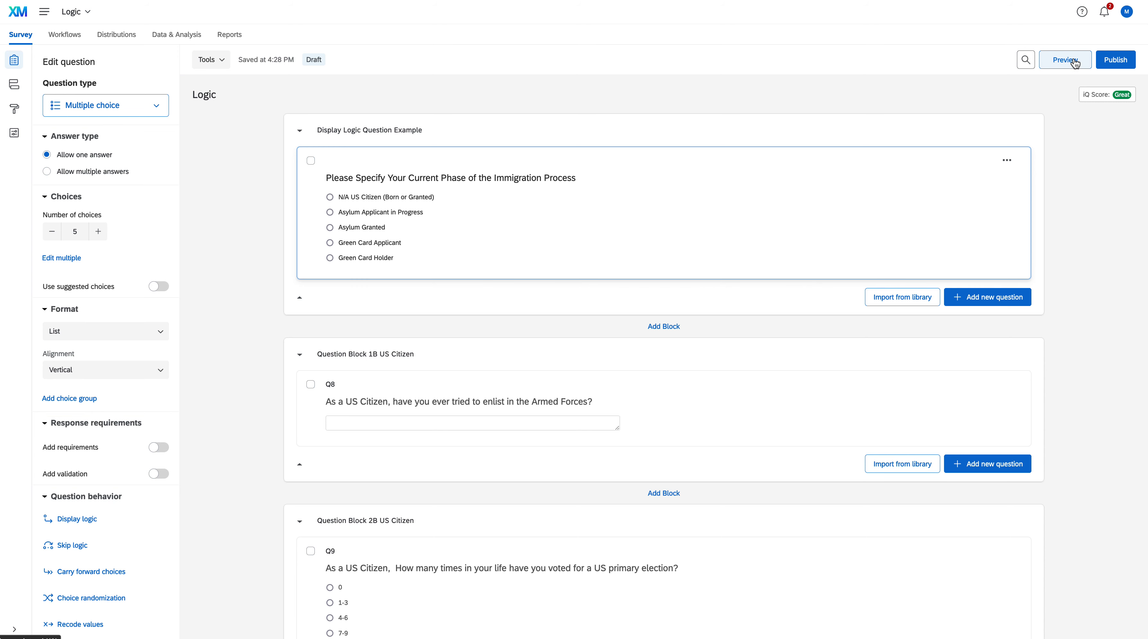
{"action": "left_click", "coordinate": [1066, 60]}
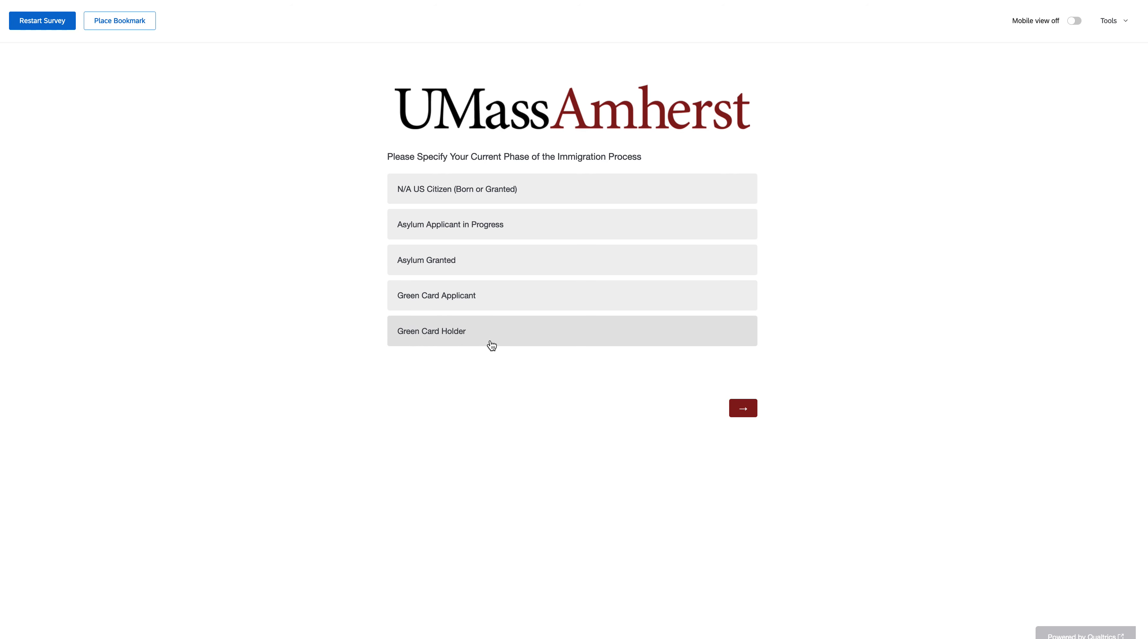
In the preview, choose N/A US Citizen (Born or Granted) and answer "Yes" to the Armed Forces question
{"action": "left_click", "coordinate": [491, 187]}
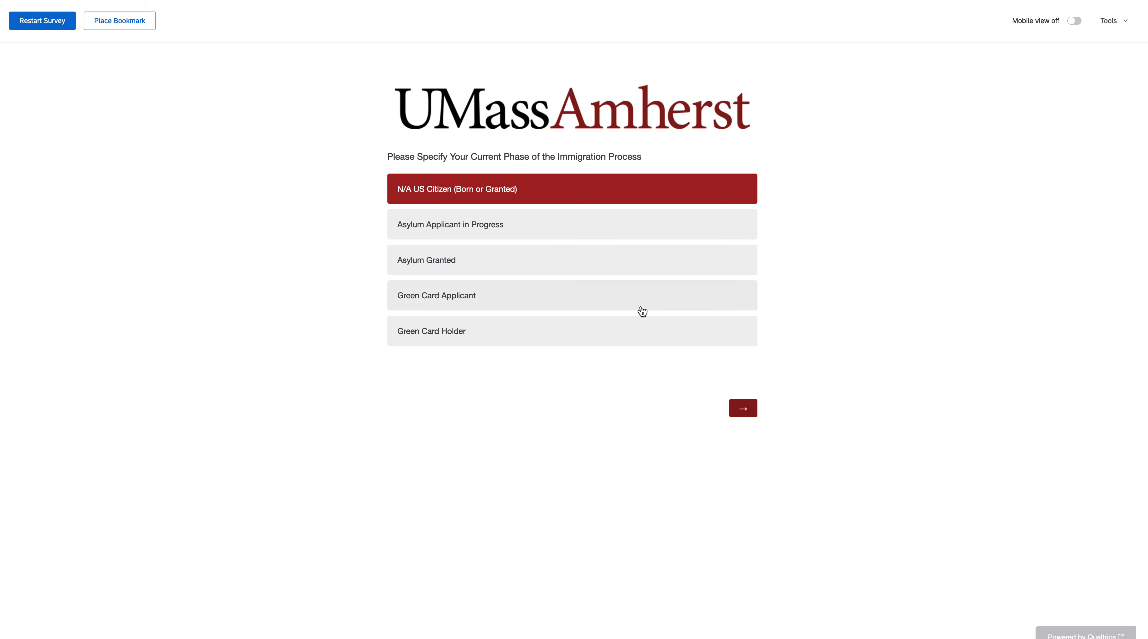
{"action": "left_click", "coordinate": [740, 407]}
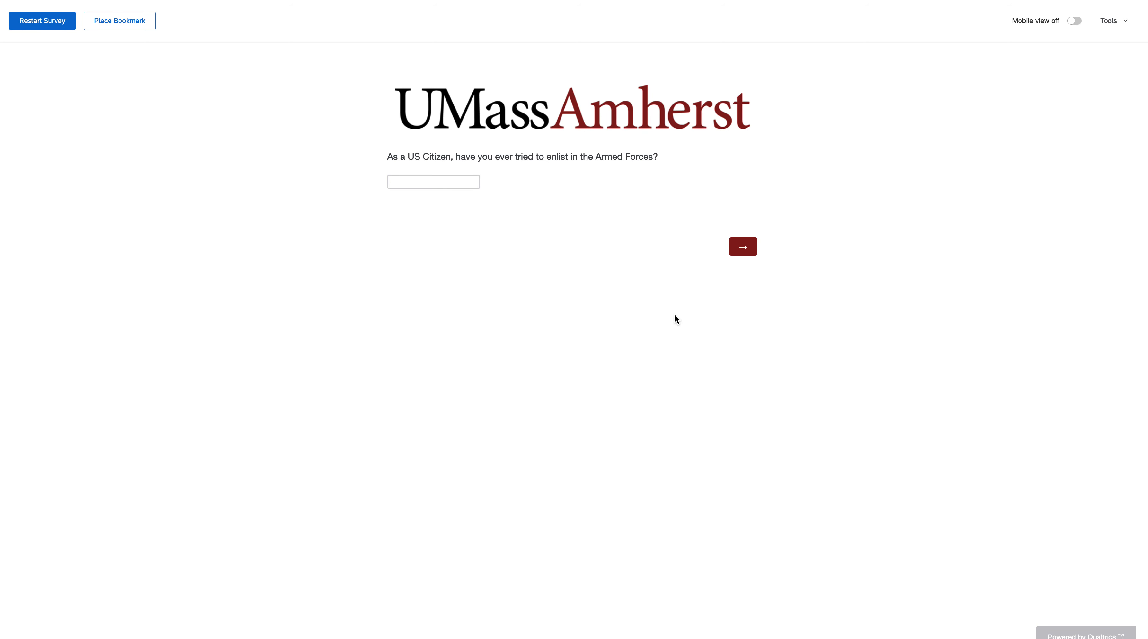
{"action": "left_click", "coordinate": [448, 183]}
{"action": "type", "text": "Yes"}
{"action": "left_click", "coordinate": [751, 253]}
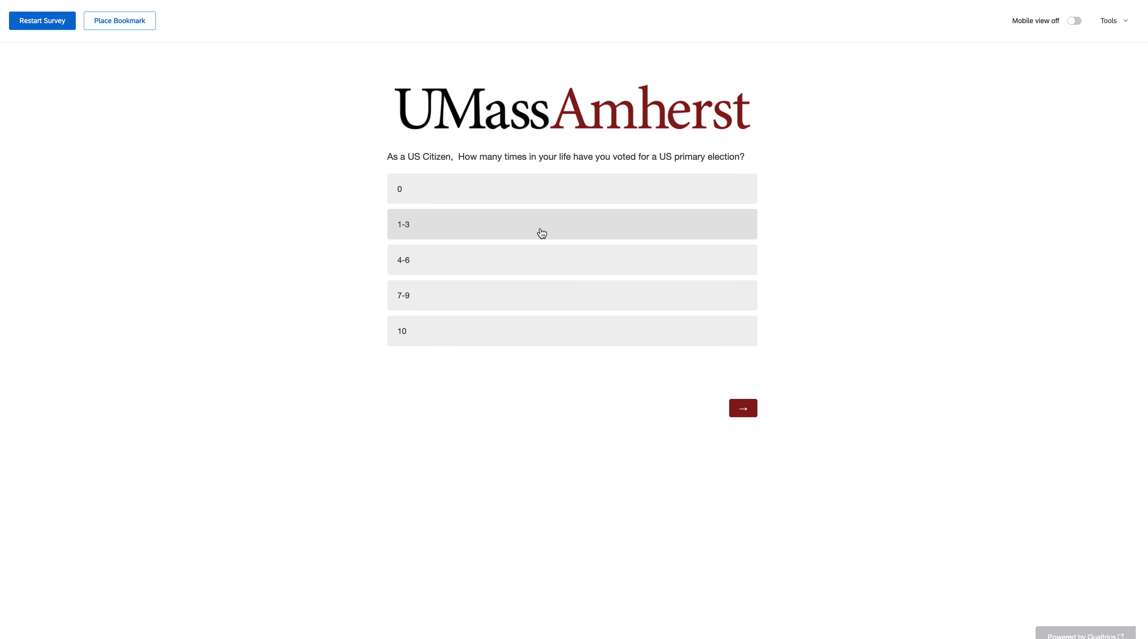
Answer 1-3 to the primary election question and "Yes" to the upcoming election question, submitting each page
{"action": "left_click", "coordinate": [531, 230]}
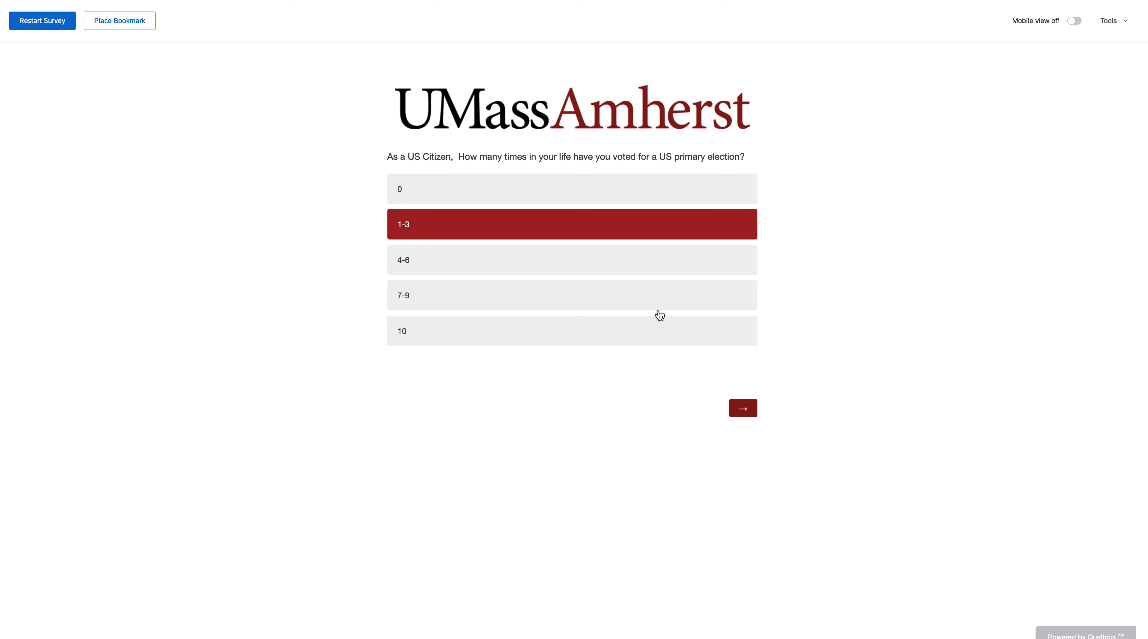
{"action": "left_click", "coordinate": [743, 407]}
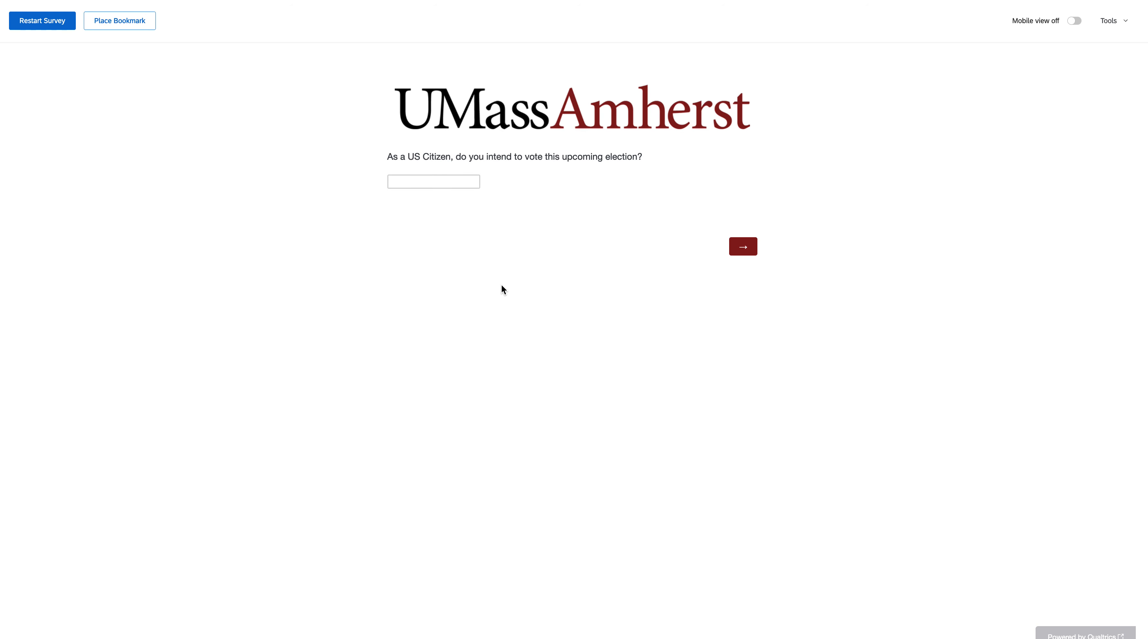
{"action": "left_click", "coordinate": [438, 184]}
{"action": "type", "text": "Tes"}
{"action": "key", "text": "BackSpace"}
{"action": "key", "text": "BackSpace"}
{"action": "type", "text": "Yes"}
{"action": "left_click", "coordinate": [747, 245]}
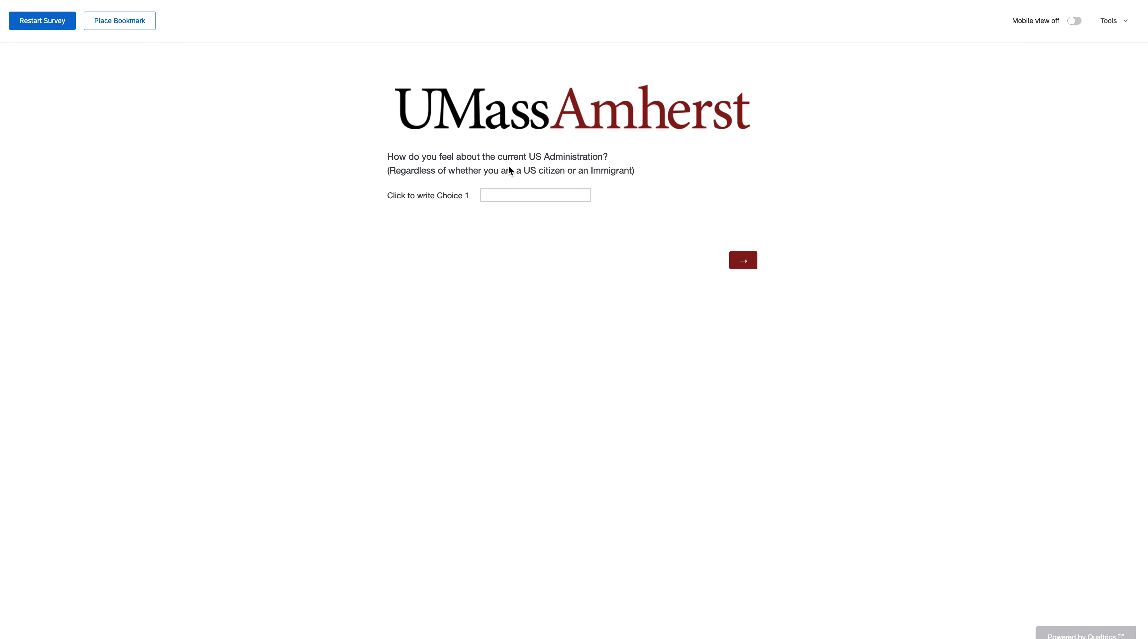
Enter "Great" for the current US Administration question and restart the survey preview
{"action": "left_click", "coordinate": [509, 188]}
{"action": "type", "text": "Great"}
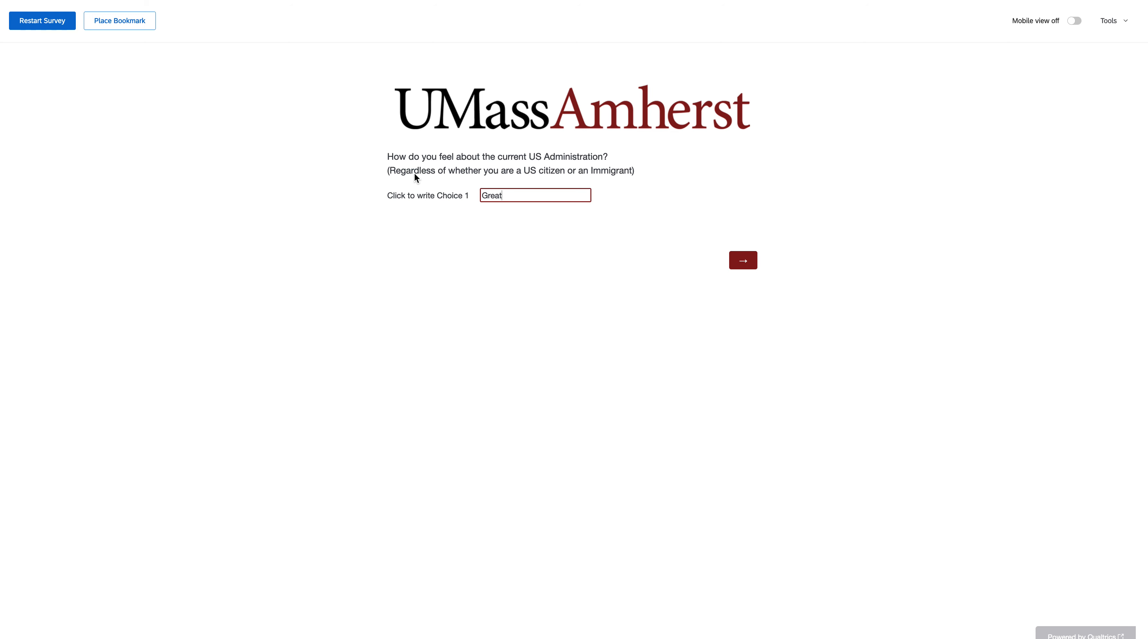
{"action": "left_click", "coordinate": [57, 25]}
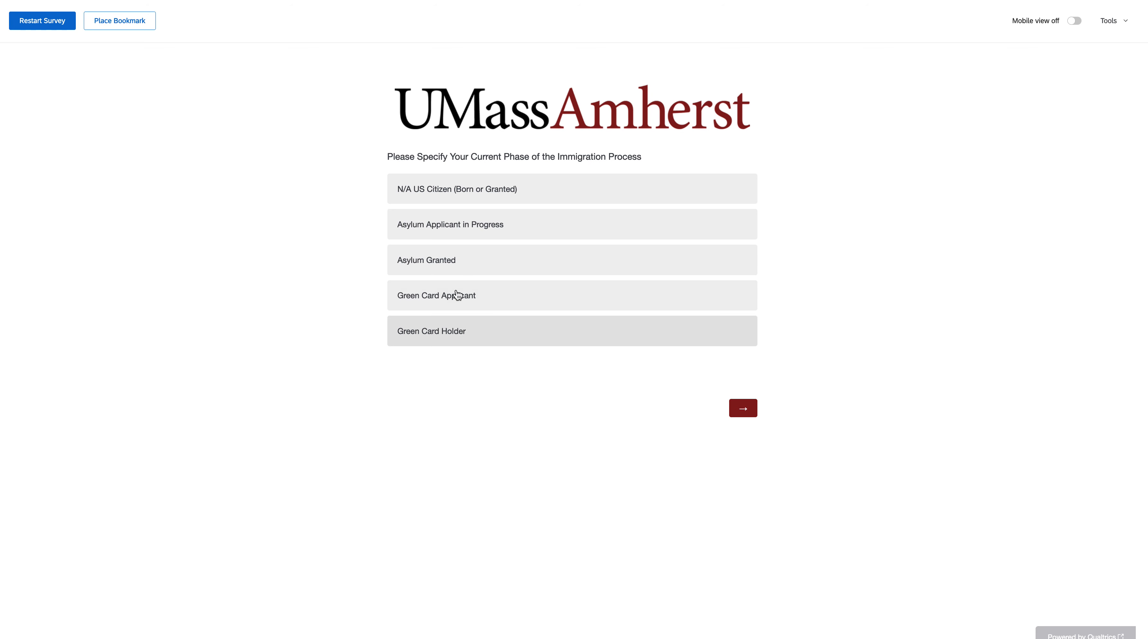
Choose Asylum Granted, then submit the immigrant sliders at about 2 for basic needs, 0.5 for fair treatment and 0.8 for freedom from discrimination
{"action": "left_click", "coordinate": [464, 270]}
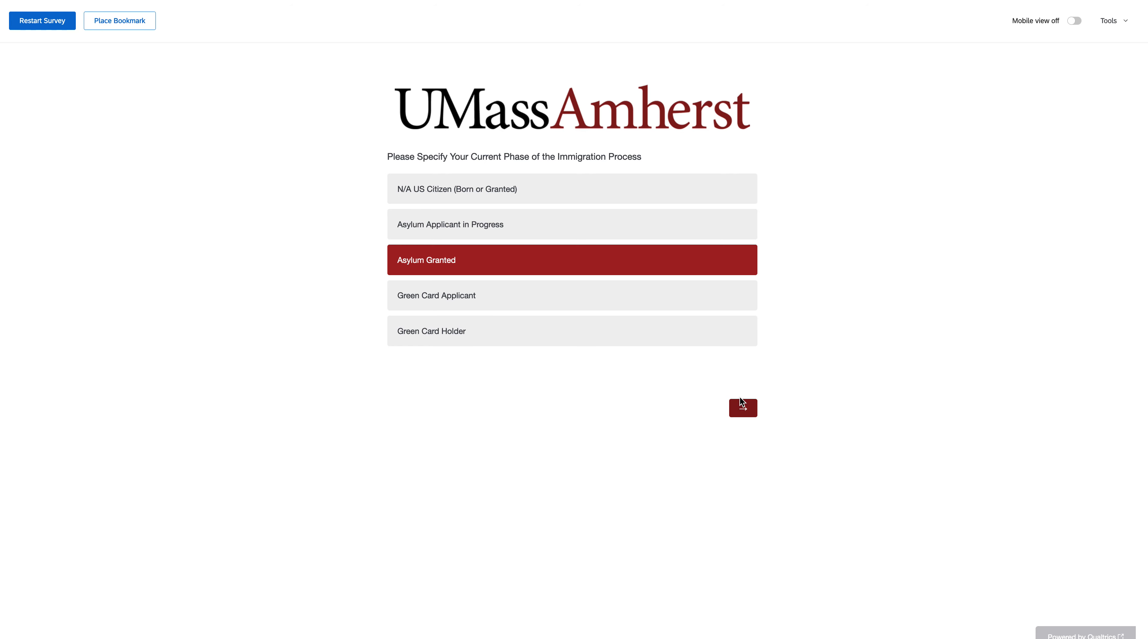
{"action": "left_click", "coordinate": [744, 408]}
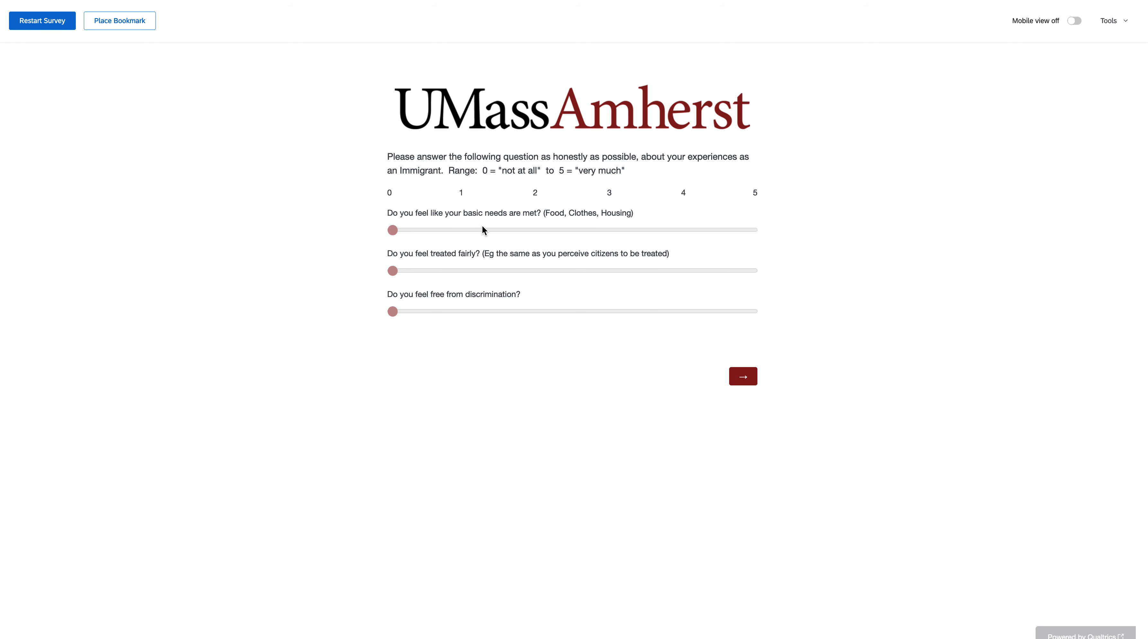
{"action": "left_click_drag", "start_coordinate": [393, 230], "coordinate": [539, 230]}
{"action": "left_click_drag", "start_coordinate": [393, 271], "coordinate": [426, 270]}
{"action": "left_click_drag", "start_coordinate": [393, 311], "coordinate": [452, 312]}
{"action": "left_click", "coordinate": [740, 375]}
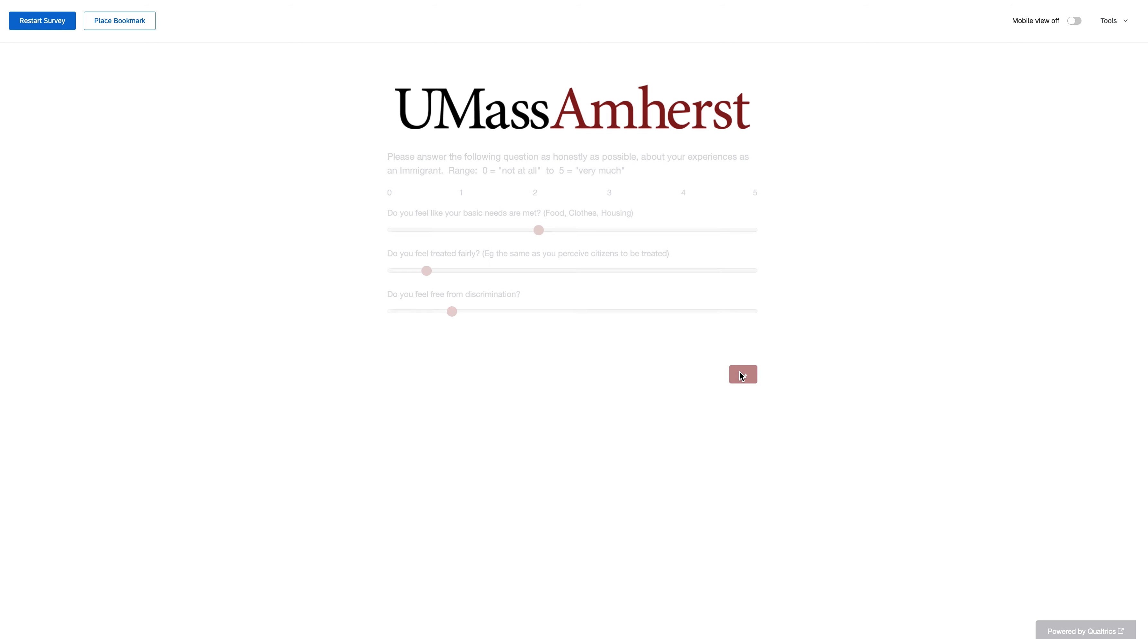
Select "I felt very supported" for the immigration experience and enter "Ambival" for the perceptions on first arrival, submitting both pages
{"action": "left_click", "coordinate": [439, 209]}
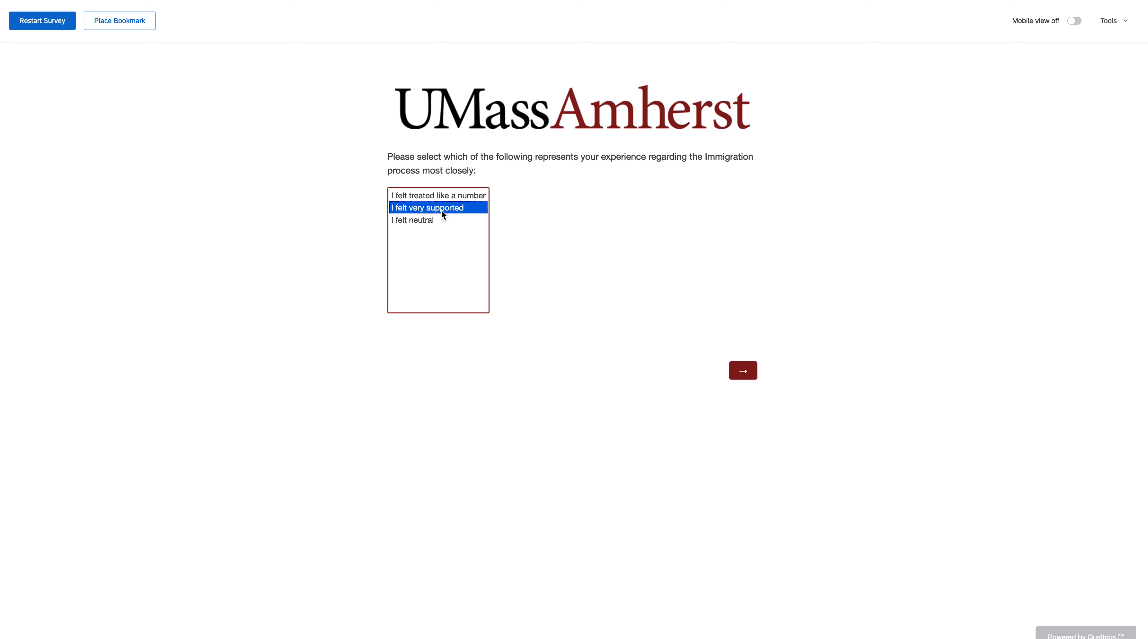
{"action": "left_click", "coordinate": [749, 373]}
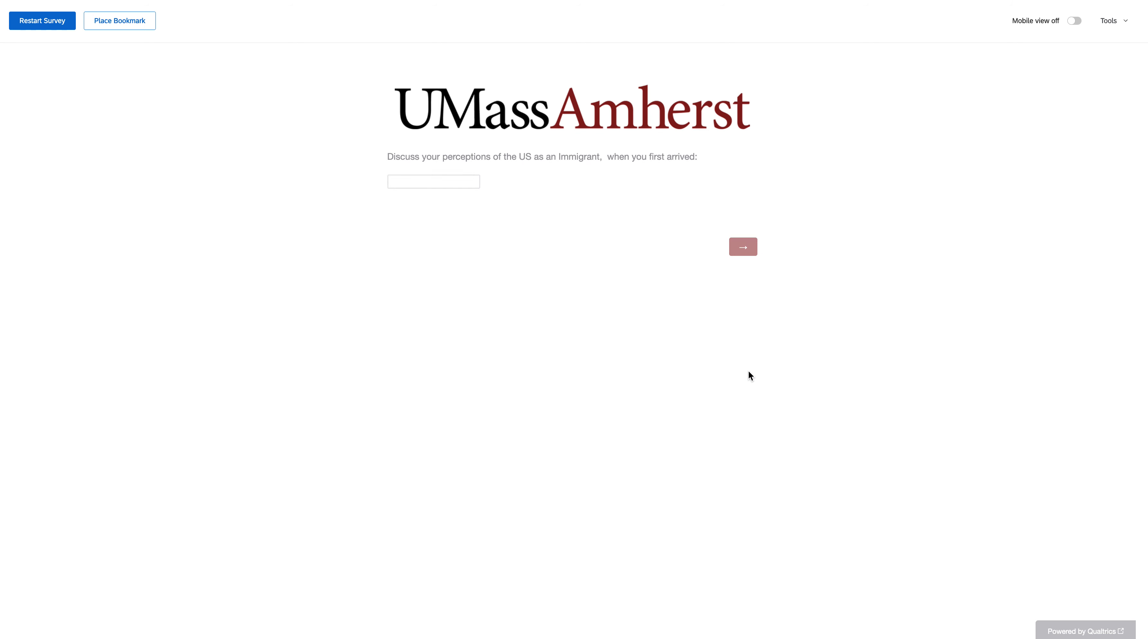
{"action": "left_click", "coordinate": [431, 183]}
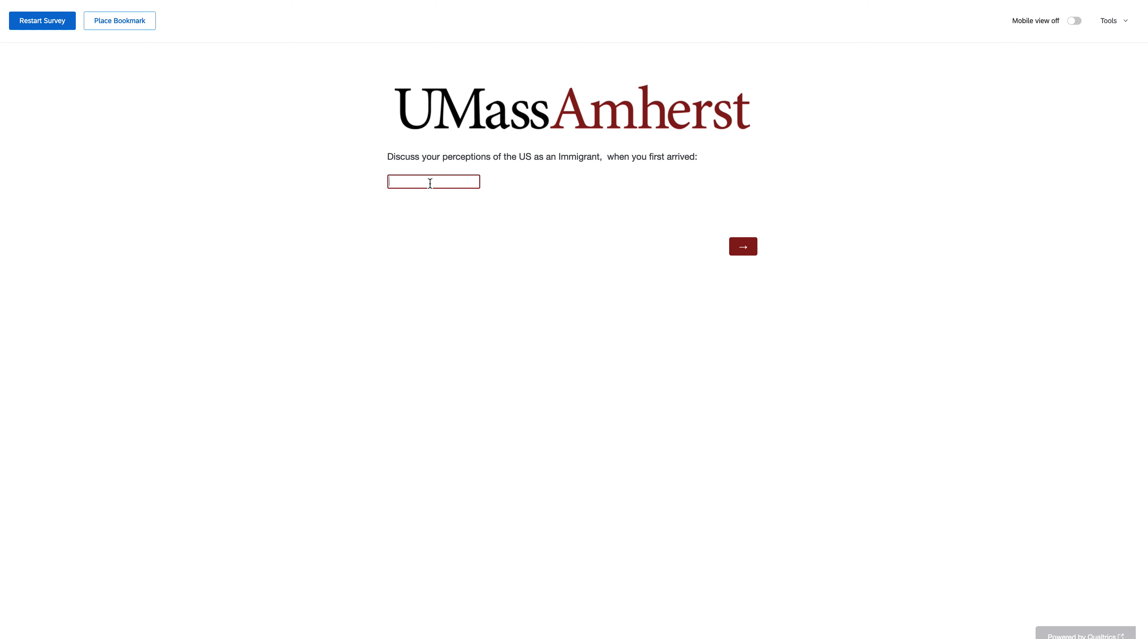
{"action": "type", "text": "Ambivalent"}
{"action": "left_click", "coordinate": [748, 242]}
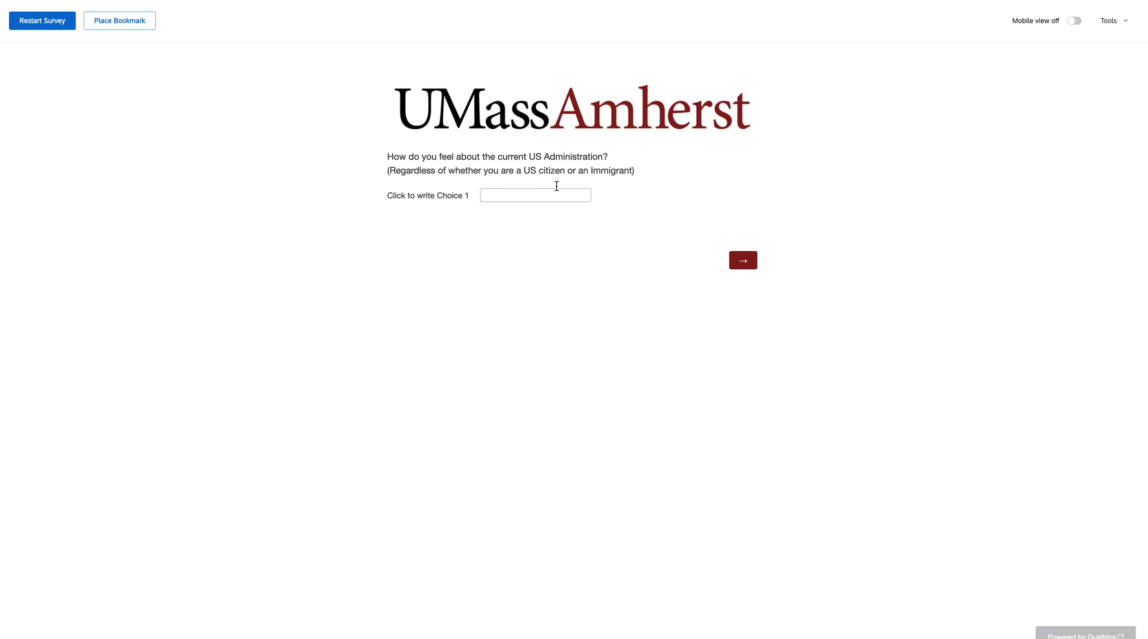
Answer the US Administration question with "Great" at the end of the immigrant path, and restart the preview
{"action": "left_click", "coordinate": [528, 193]}
{"action": "type", "text": "Great"}
{"action": "left_click", "coordinate": [573, 243]}
{"action": "left_click", "coordinate": [53, 29]}
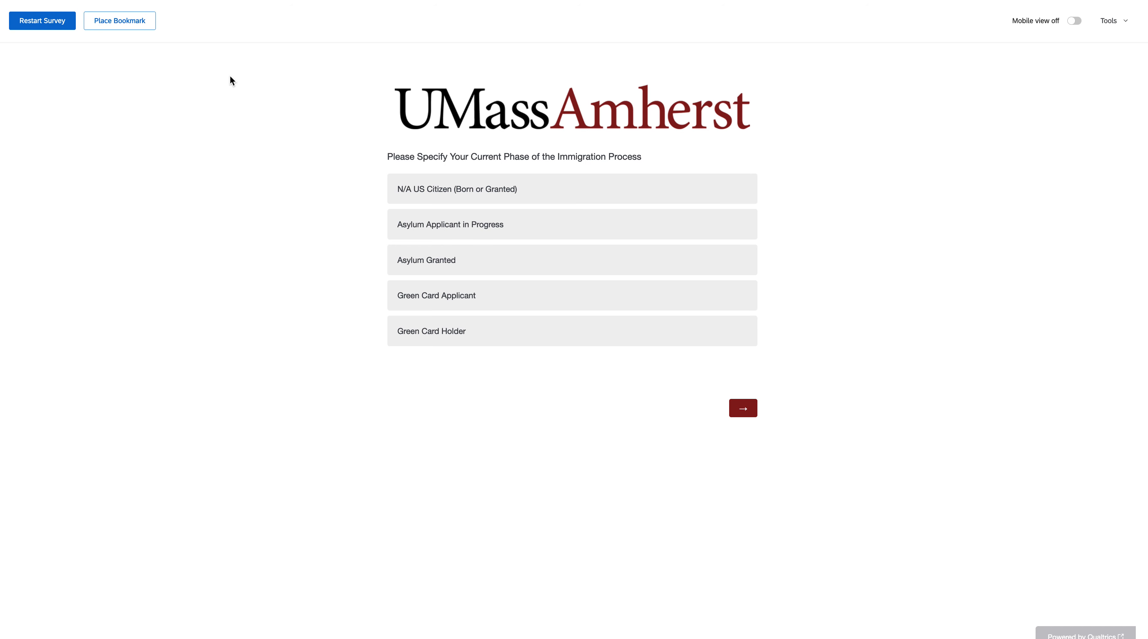